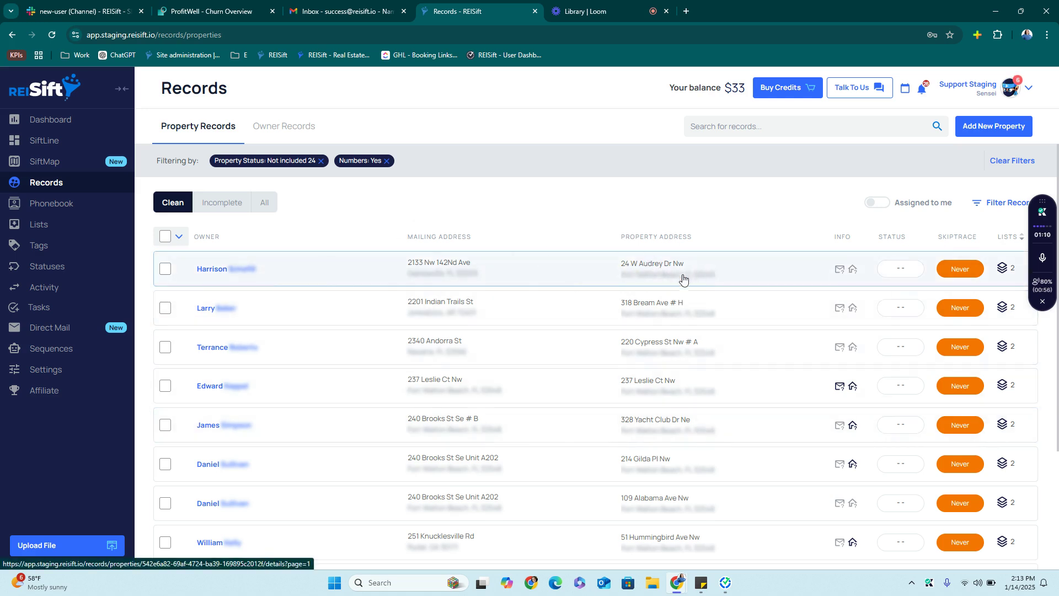
# Step: In the first property record, log one call attempt and mark the owner's first mobile number as correct
pyautogui.click(684, 267)
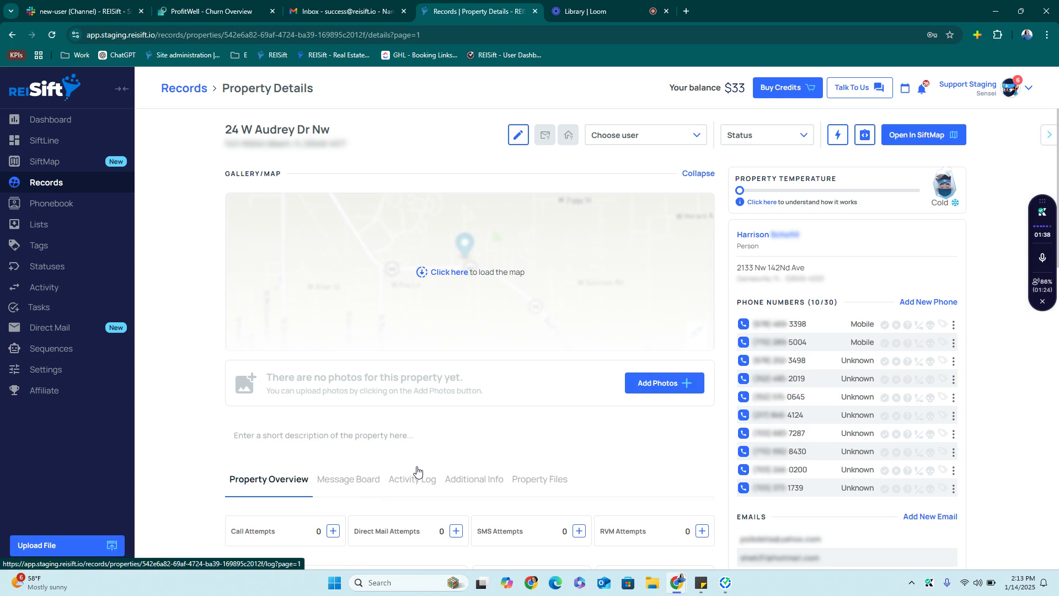
pyautogui.click(333, 531)
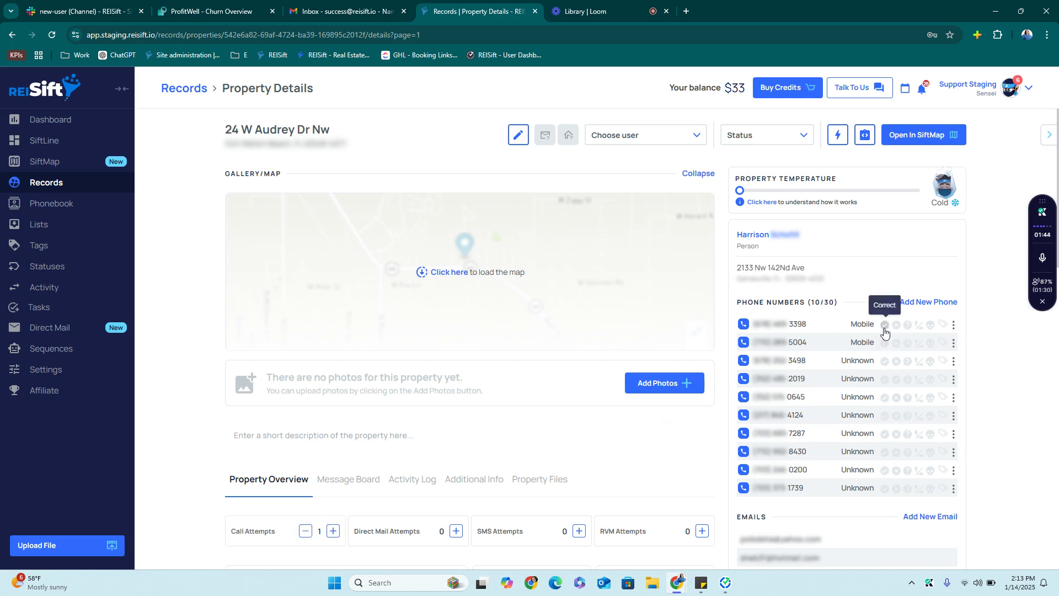
pyautogui.click(885, 325)
# Step: Set the property's status to New Lead and reload the record to check its assigned tasks and board location
pyautogui.click(757, 141)
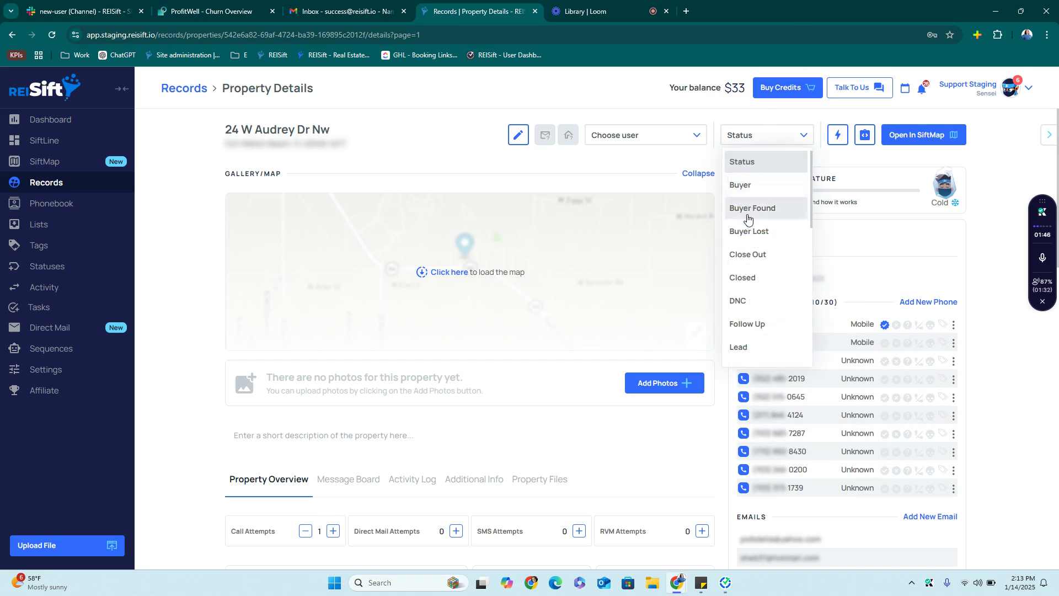
pyautogui.scroll(-6, 760, 291)
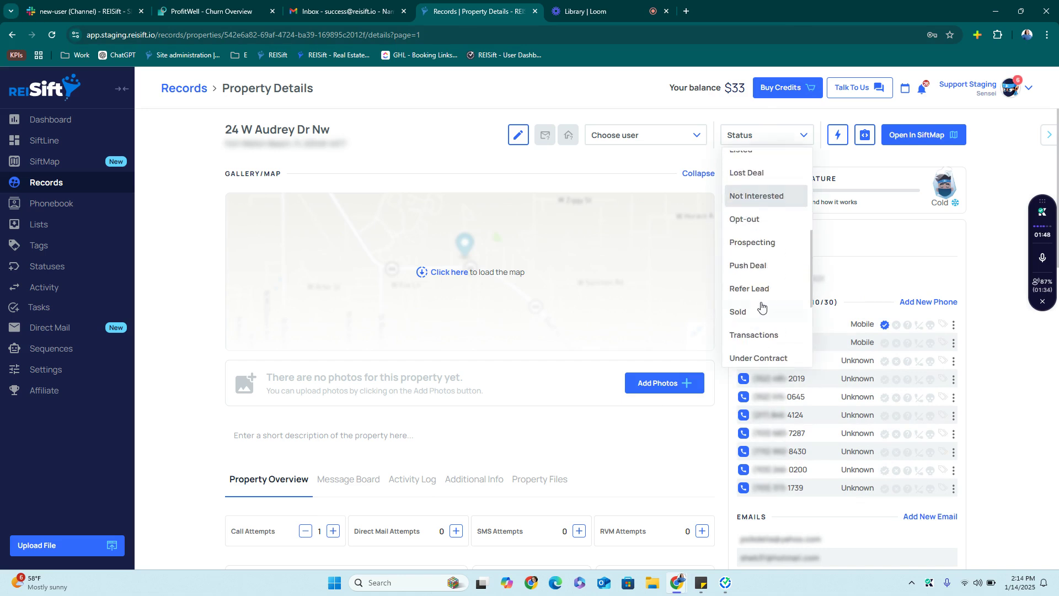
pyautogui.click(747, 251)
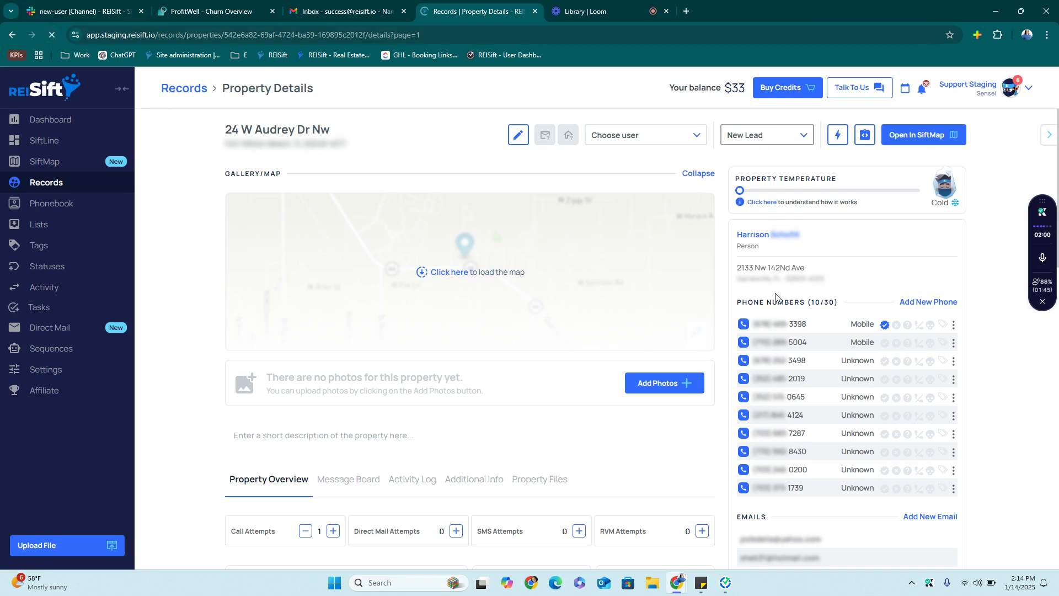
pyautogui.click(51, 34)
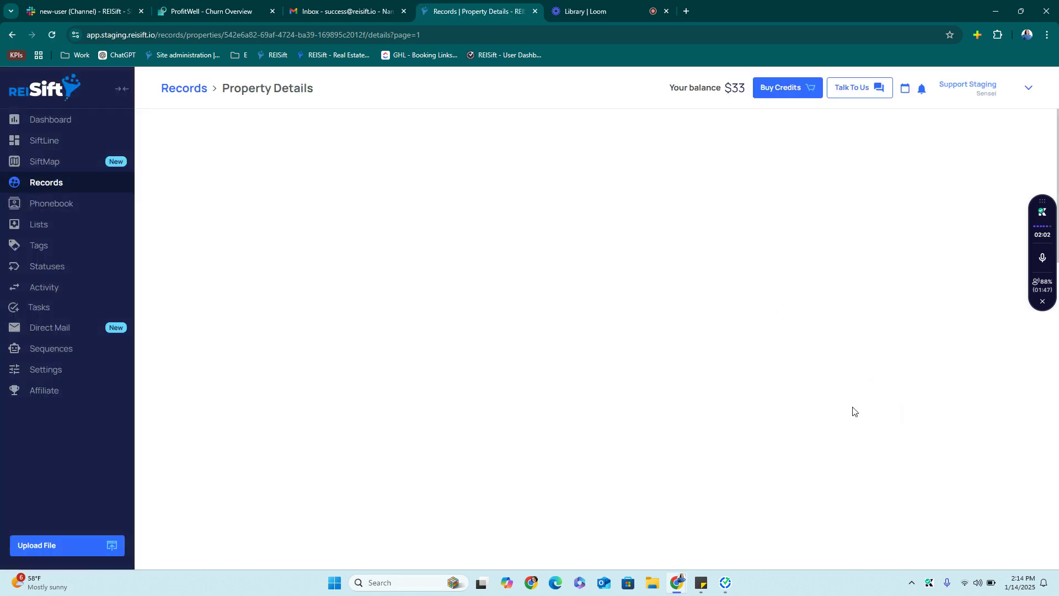
pyautogui.scroll(-2, 855, 409)
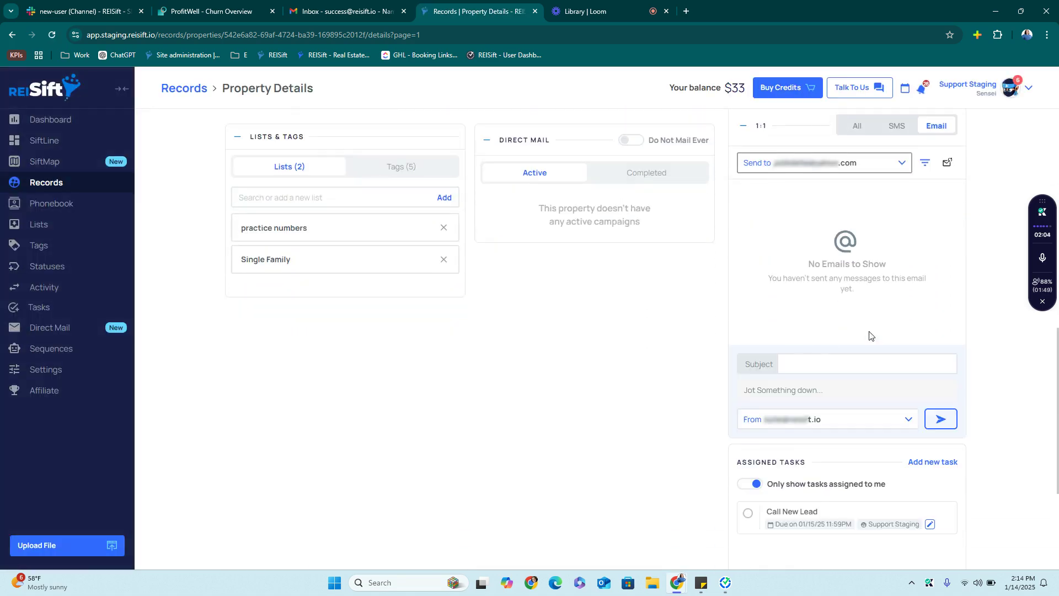
pyautogui.scroll(-4, 845, 348)
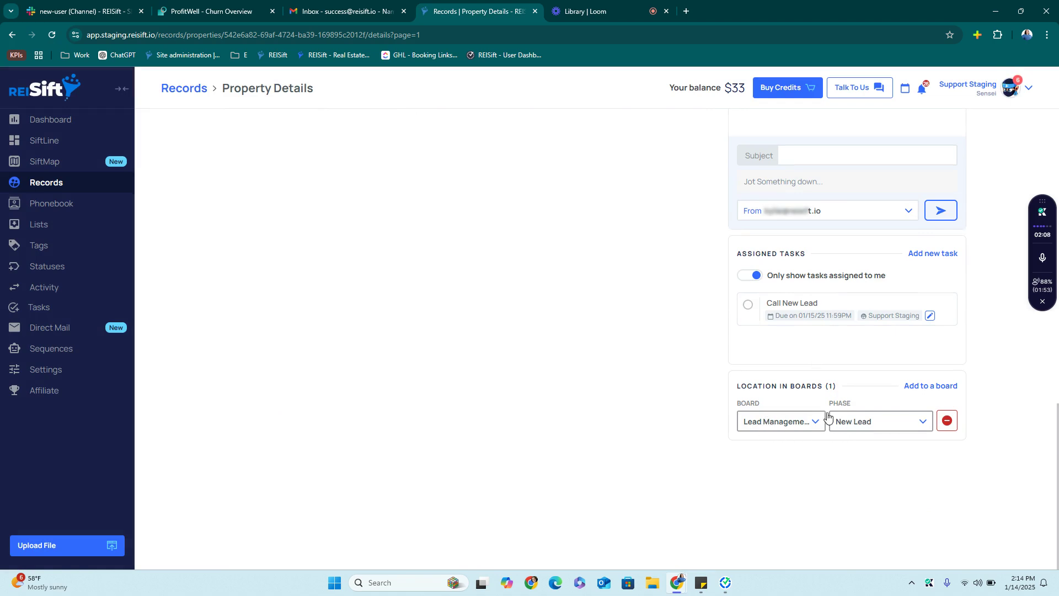
# Step: Open the property's New Lead card on the SiftLine Lead Management board and complete its Call New Lead task
pyautogui.click(44, 141)
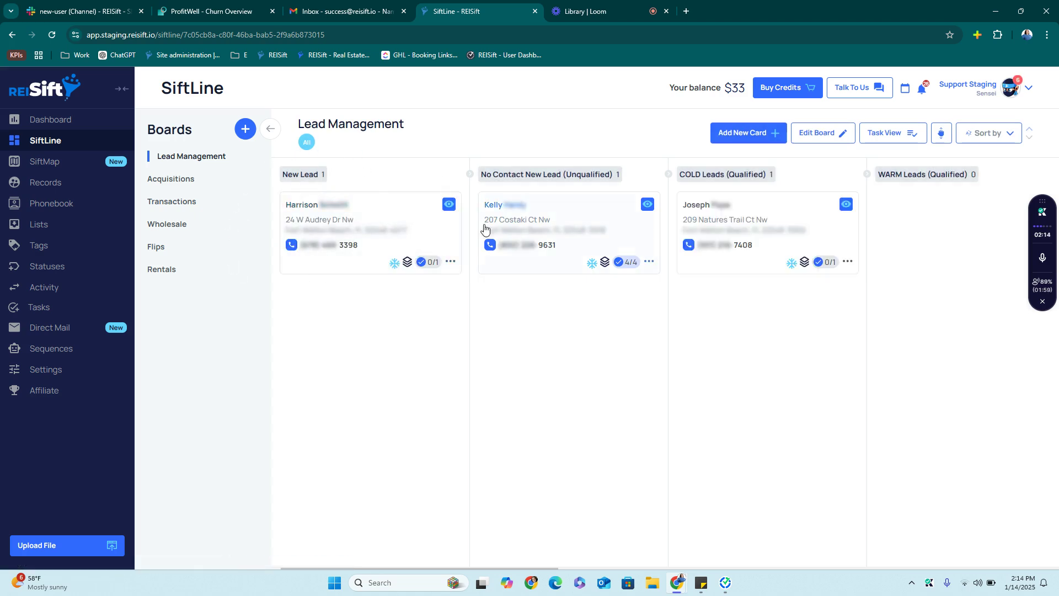
pyautogui.click(378, 227)
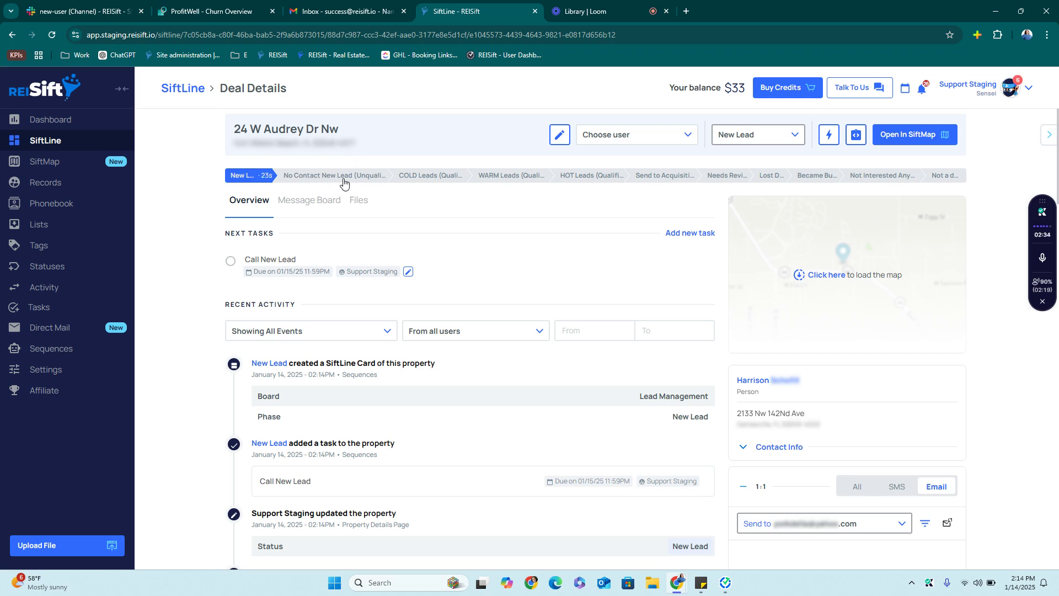
pyautogui.click(231, 261)
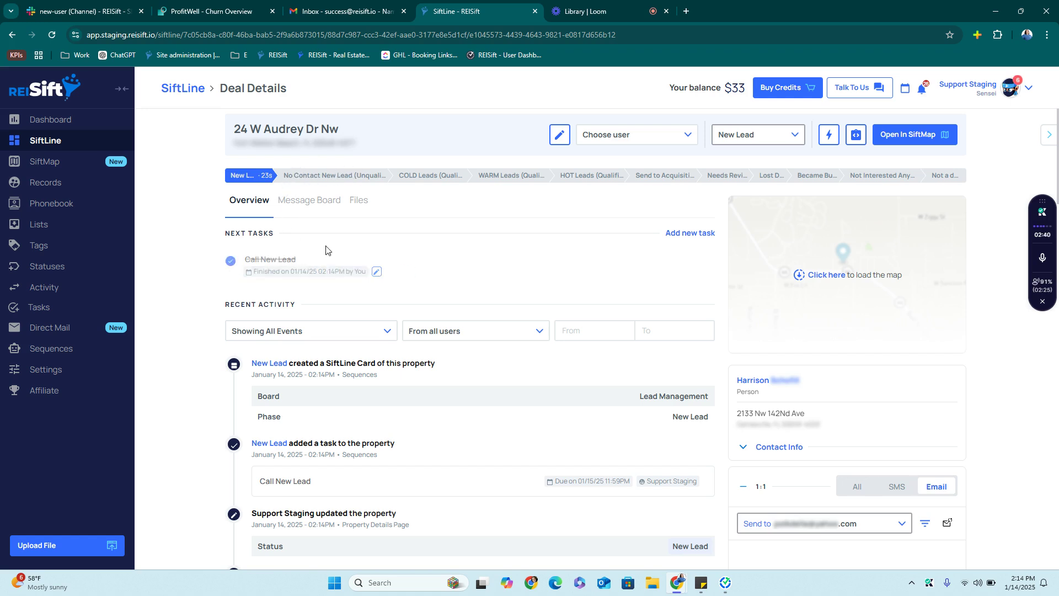
# Step: Return to the board, reopen the same card, move it to the No Contact New Lead (Unqualified) phase and reload the deal
pyautogui.click(182, 91)
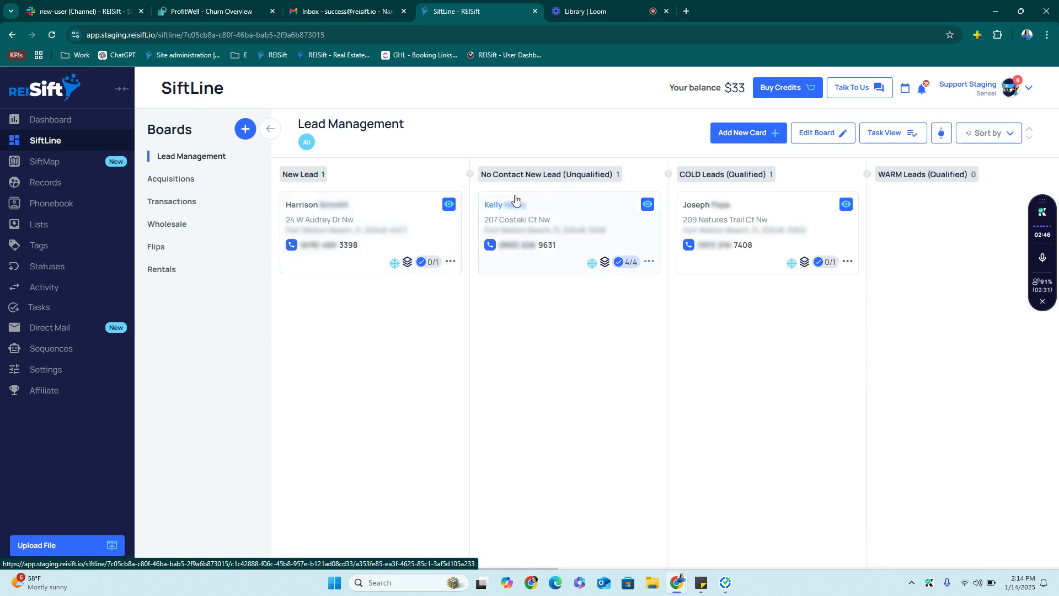
pyautogui.moveTo(398, 229)
pyautogui.mouseDown()
pyautogui.moveTo(573, 215)
pyautogui.moveTo(406, 225)
pyautogui.moveTo(394, 215)
pyautogui.mouseUp()
pyautogui.click(393, 215)
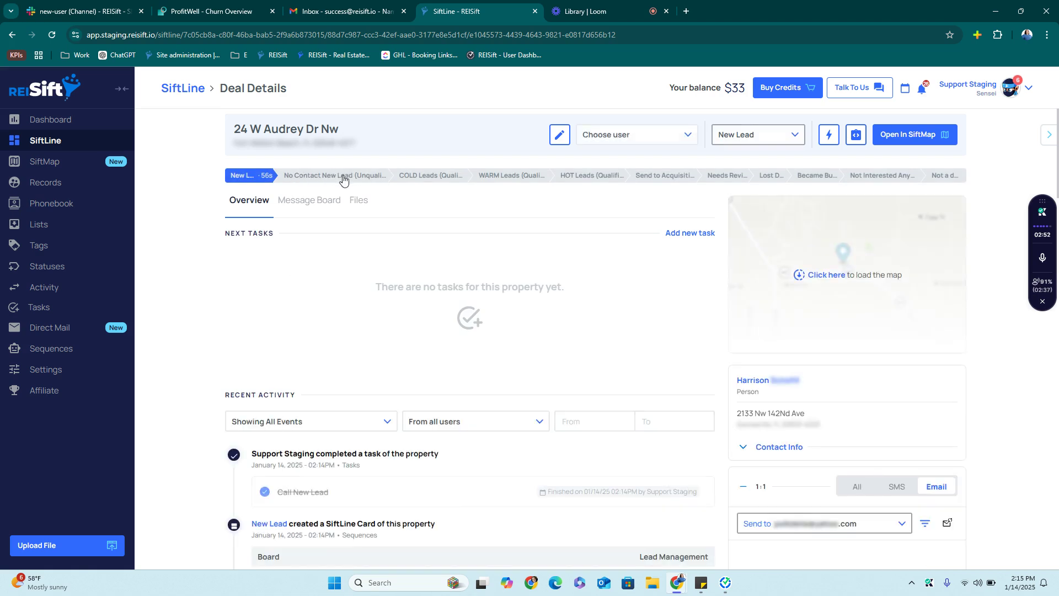
pyautogui.click(343, 175)
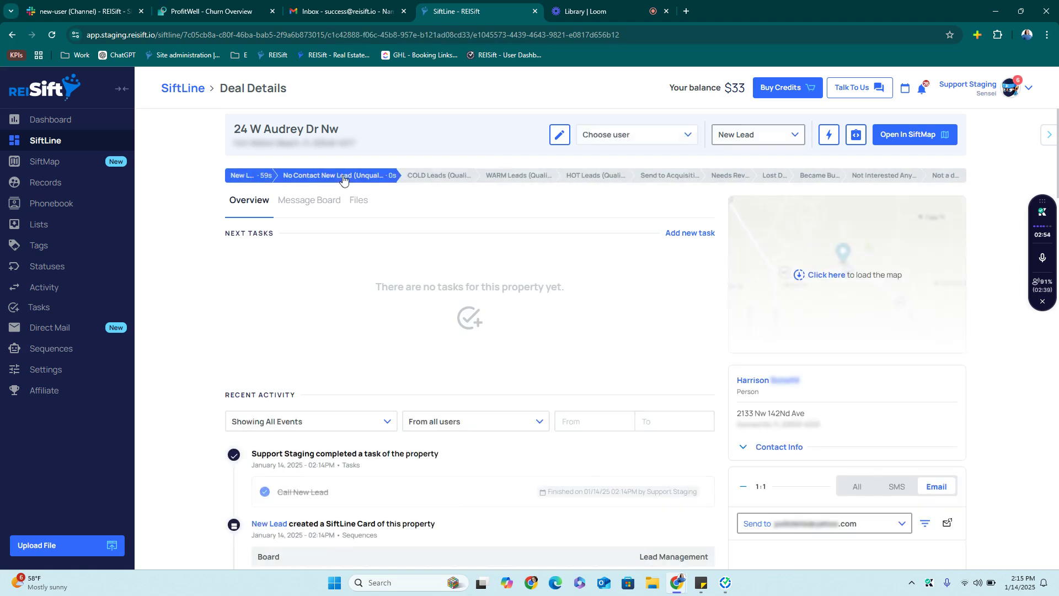
pyautogui.click(52, 37)
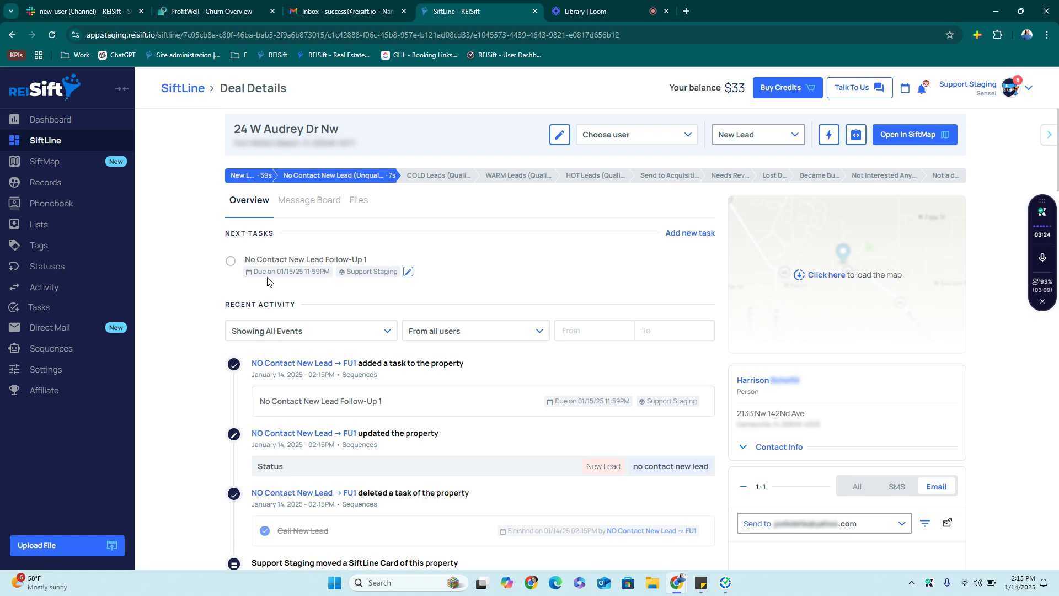
# Step: Complete the No Contact New Lead Follow-Up 1, 2 and 3 tasks in turn, reloading the deal to get each following task
pyautogui.click(231, 262)
pyautogui.click(52, 37)
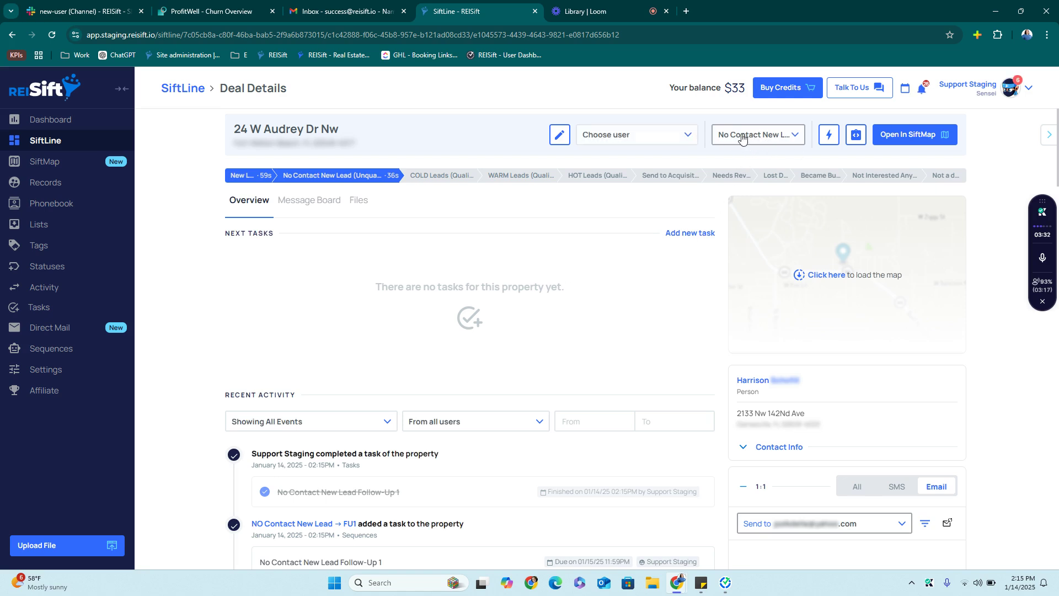
pyautogui.click(53, 35)
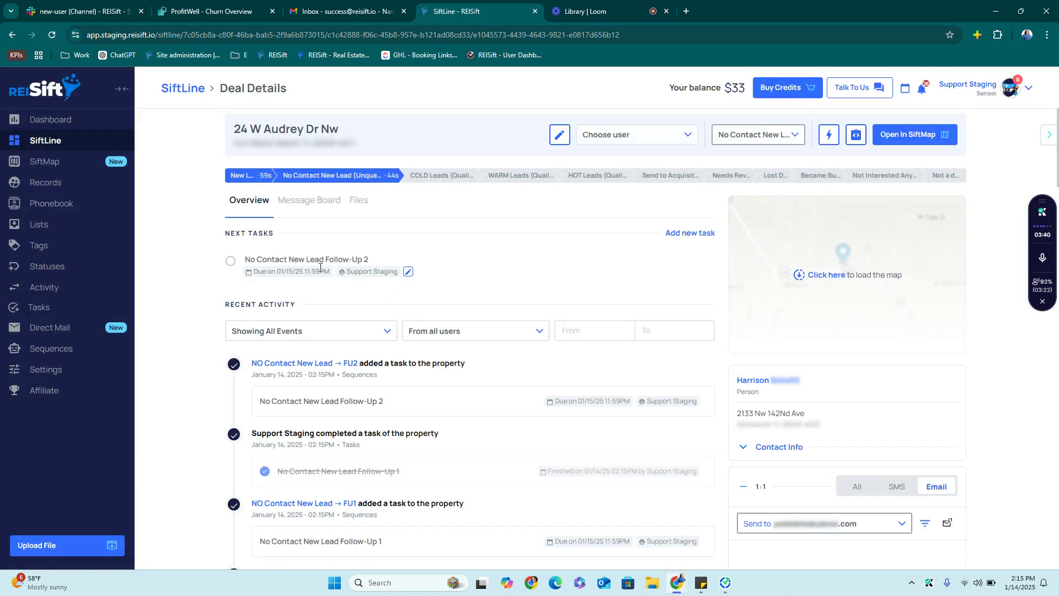
pyautogui.click(231, 260)
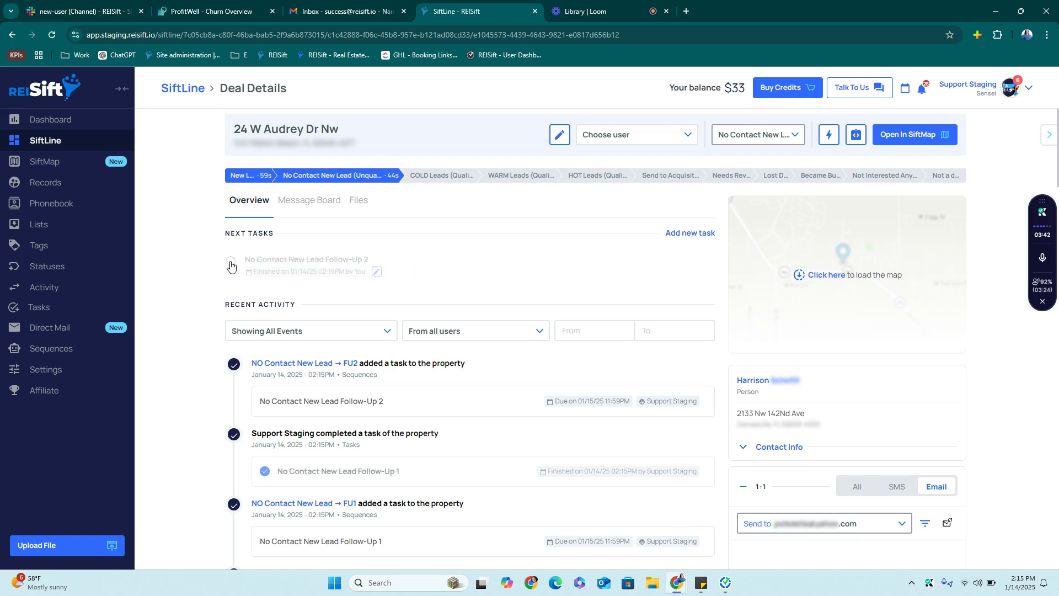
pyautogui.click(53, 35)
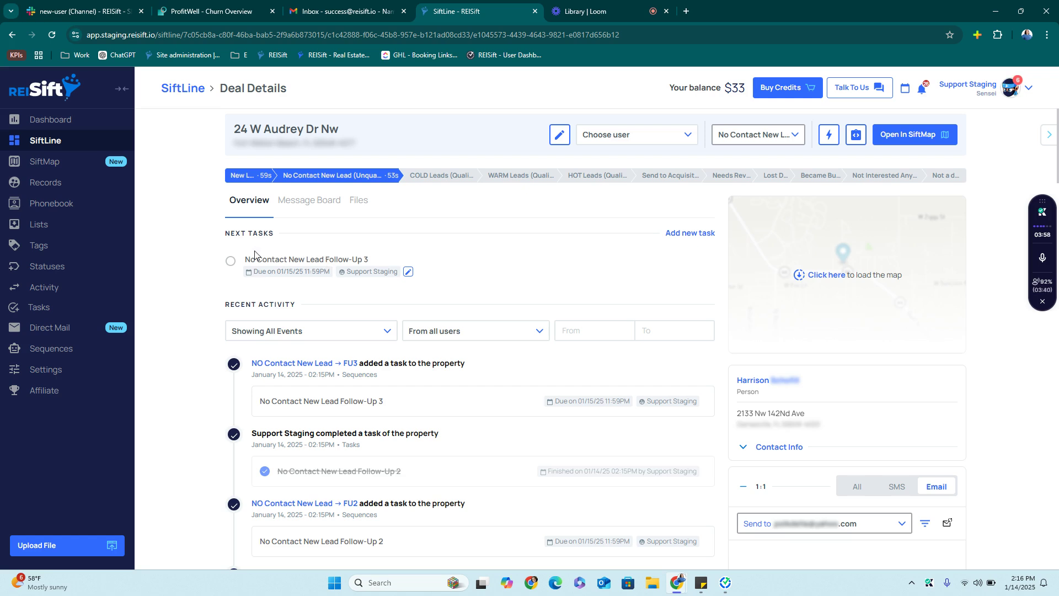
pyautogui.click(232, 262)
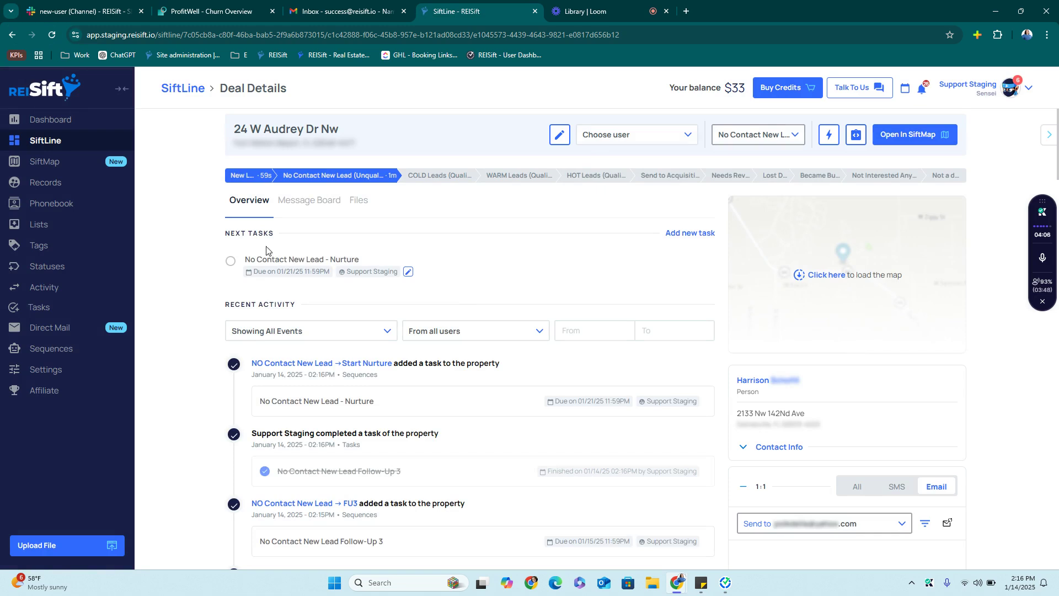
# Step: Complete the No Contact New Lead - Nurture task and its recurring repeat
pyautogui.click(230, 260)
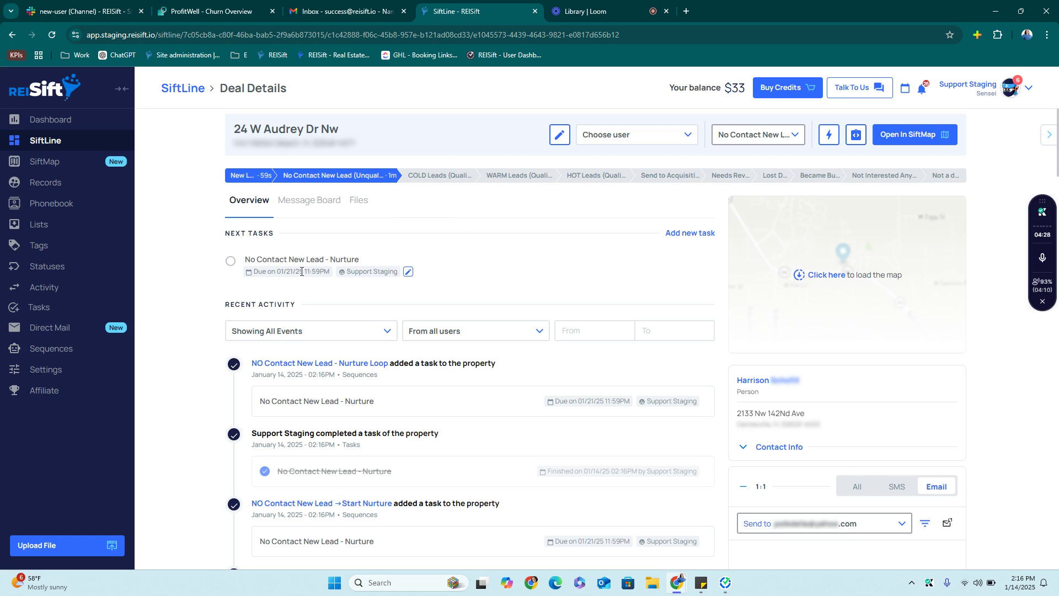
pyautogui.click(231, 262)
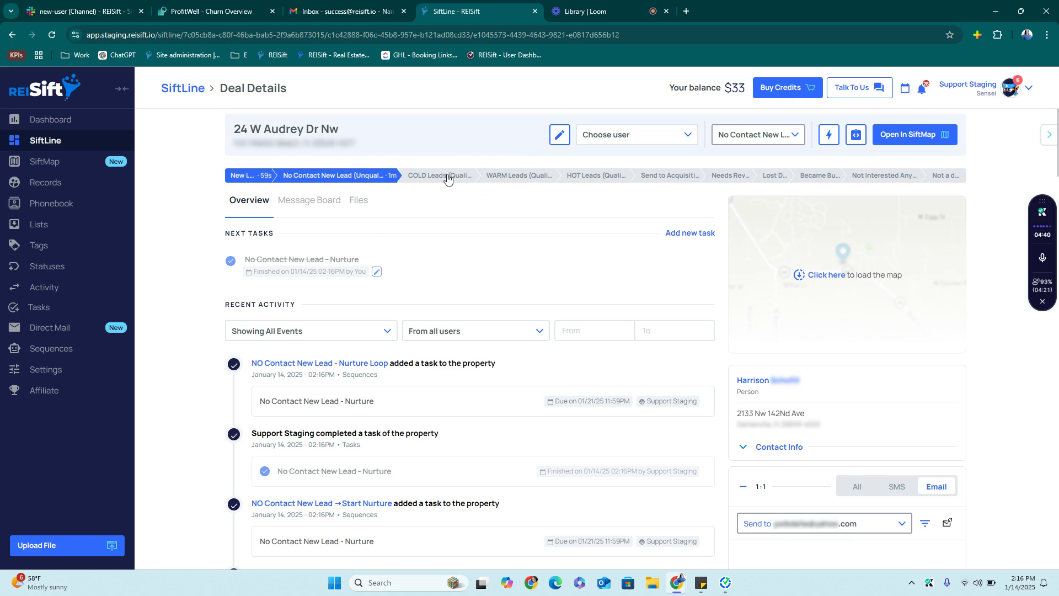
# Step: Move the deal to the WARM Leads (Qualified) phase and complete its WARM Follow-Up (15 Day) task, reloading the deal after each change
pyautogui.click(512, 177)
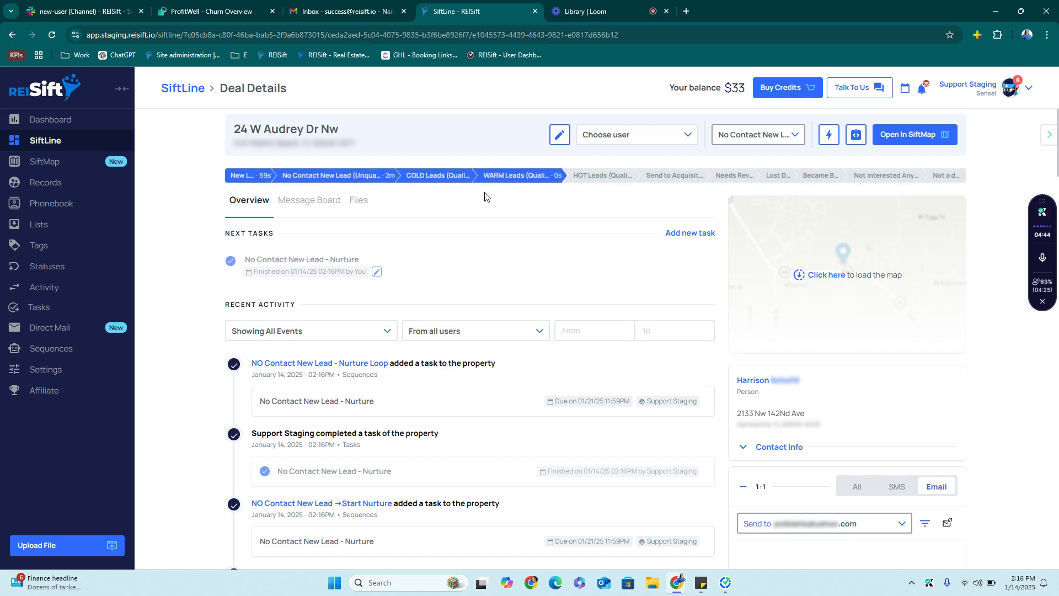
pyautogui.click(53, 35)
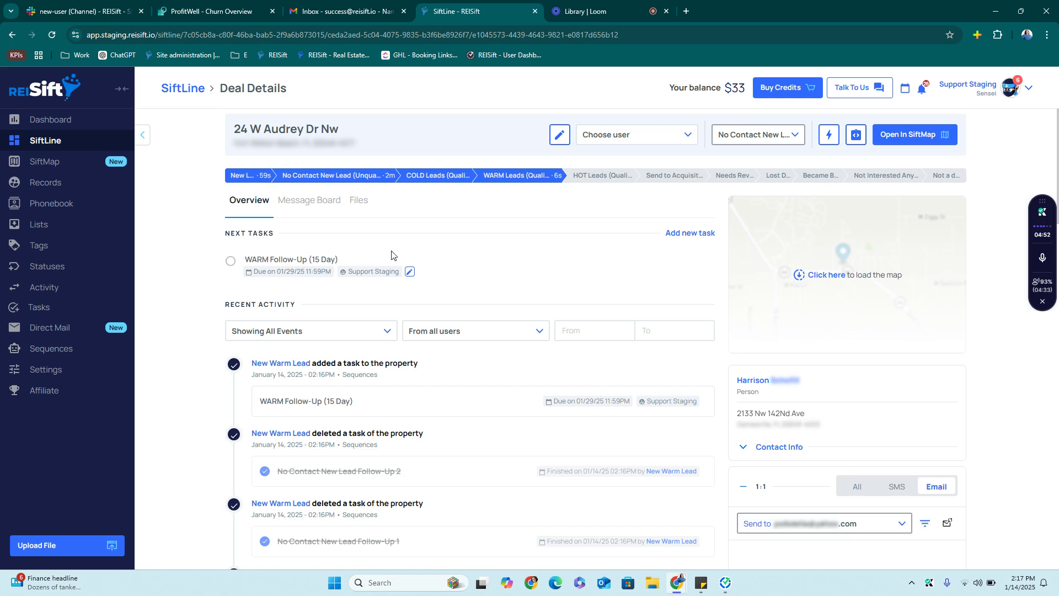
pyautogui.click(53, 35)
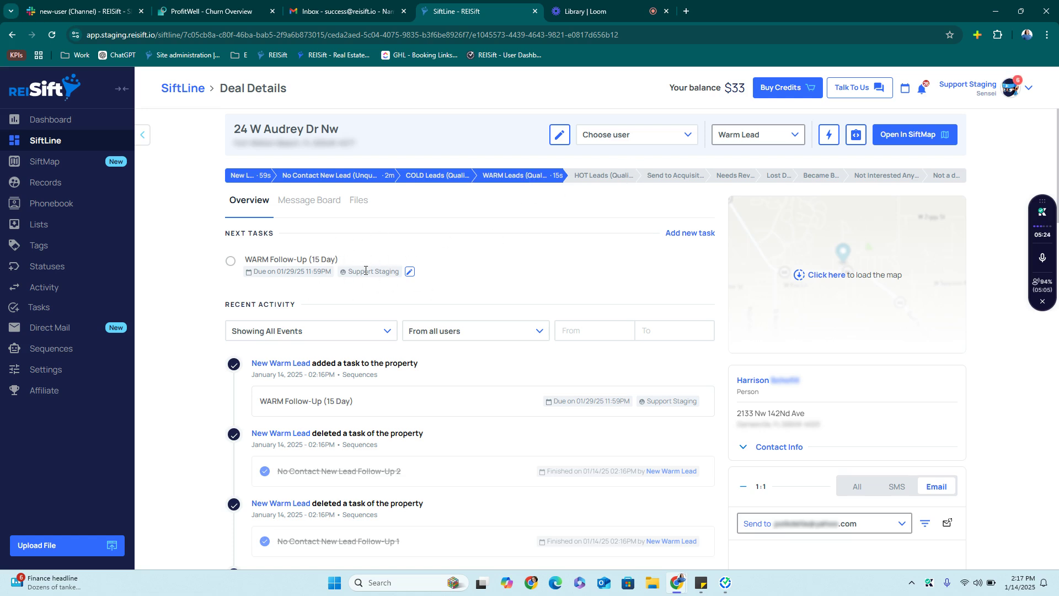
pyautogui.click(230, 261)
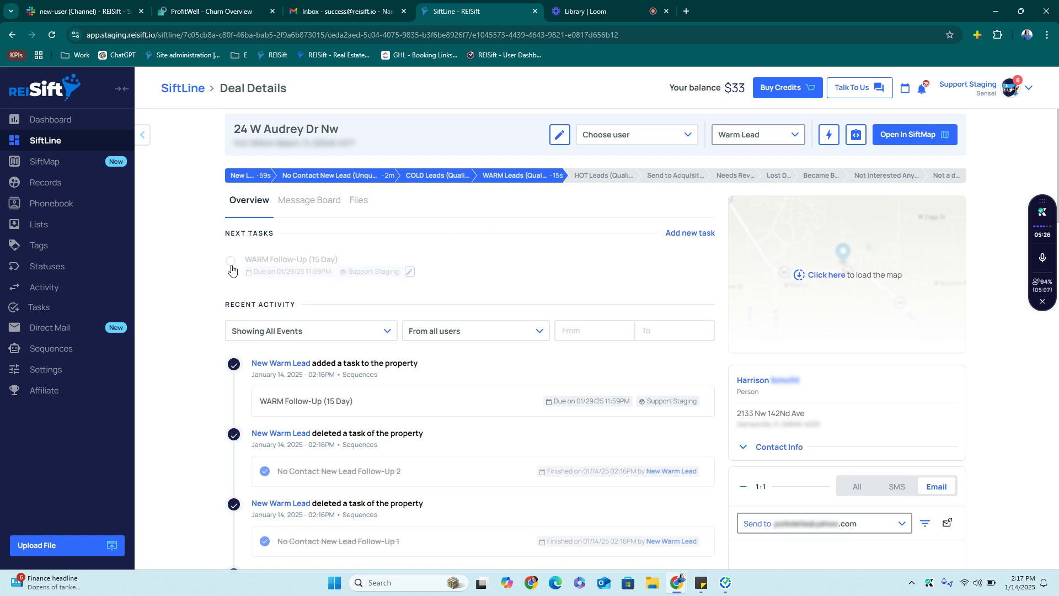
pyautogui.click(52, 35)
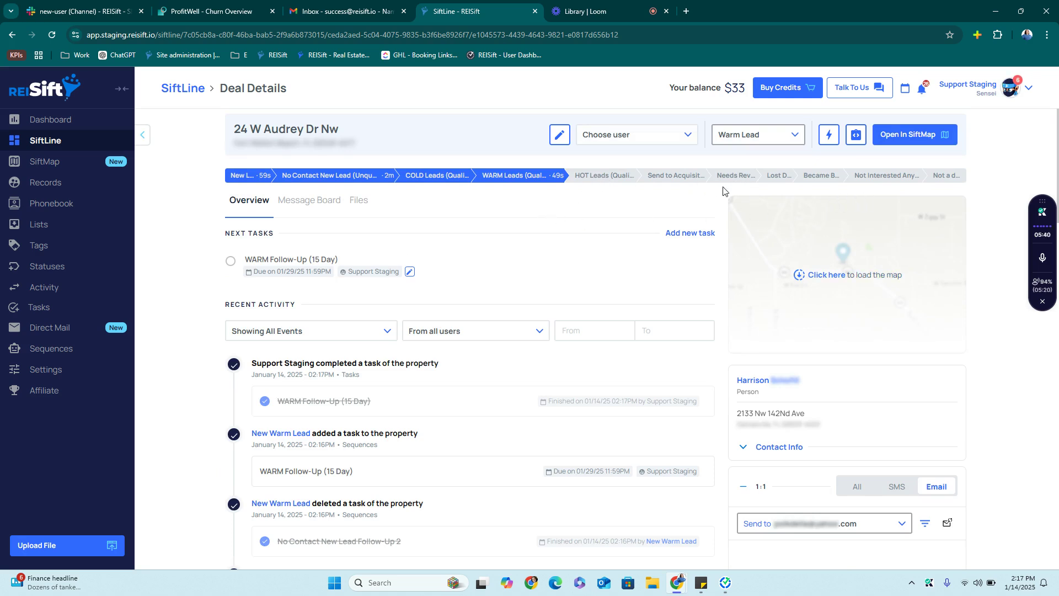
# Step: Move the property's card from WARM Leads (Qualified) to Send to Acquisitions on the Lead Management board and open the Acquisitions board
pyautogui.click(171, 88)
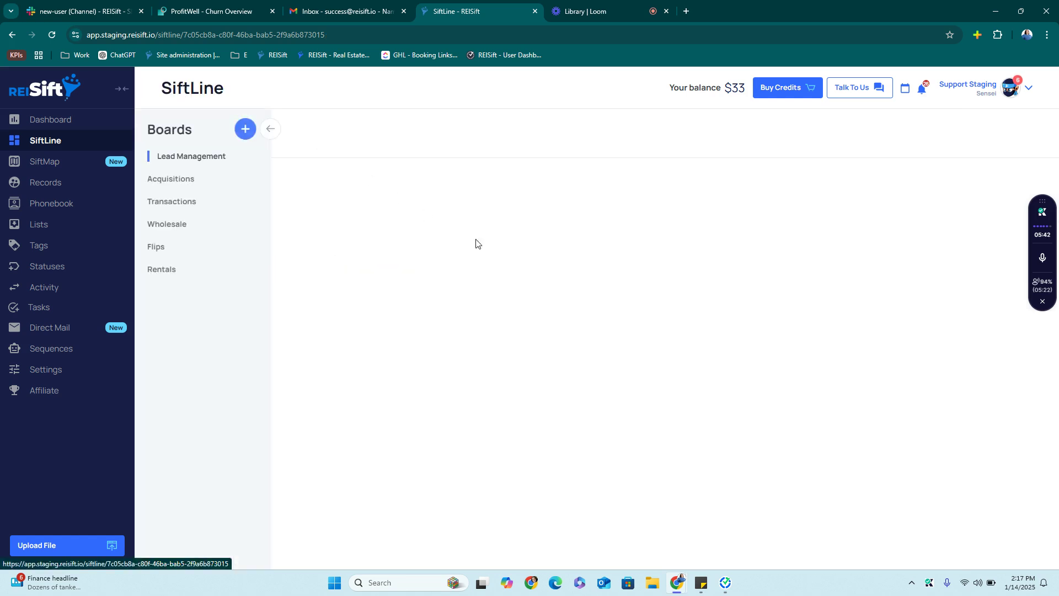
pyautogui.hscroll(15, 774, 259)
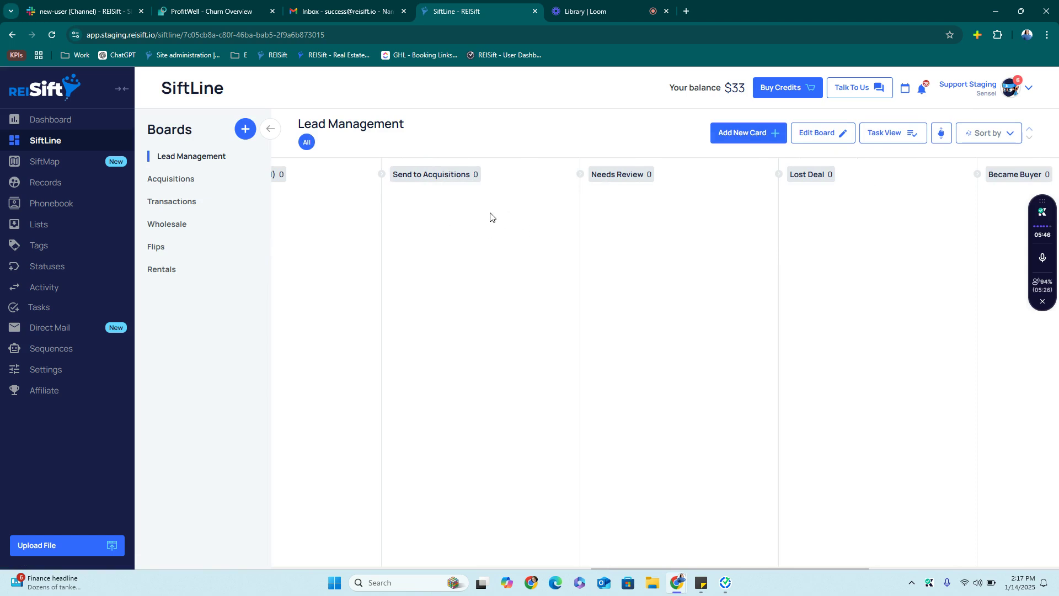
pyautogui.hscroll(10, 723, 232)
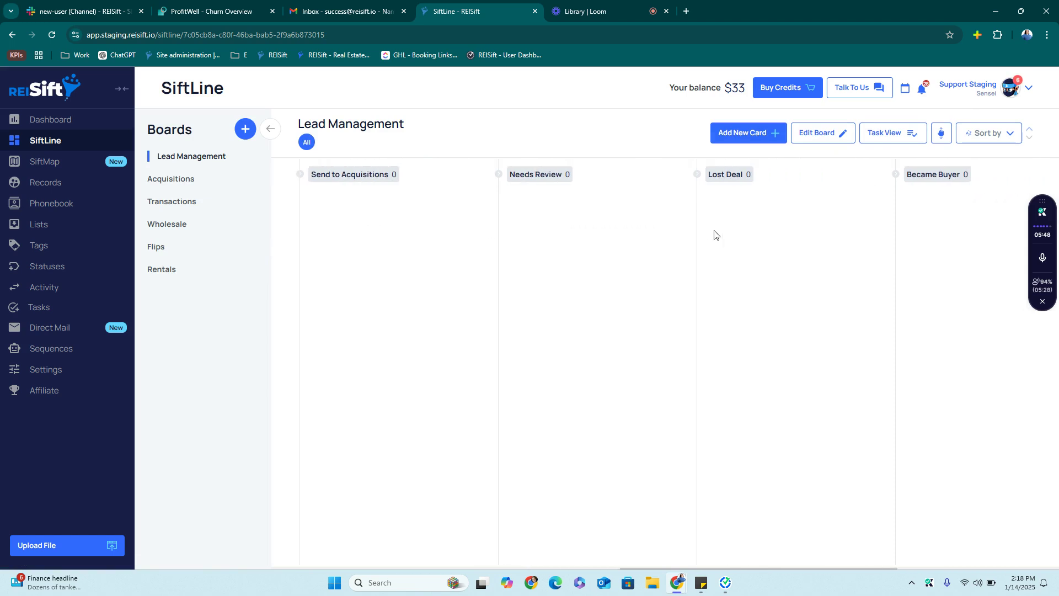
pyautogui.hscroll(1, 861, 208)
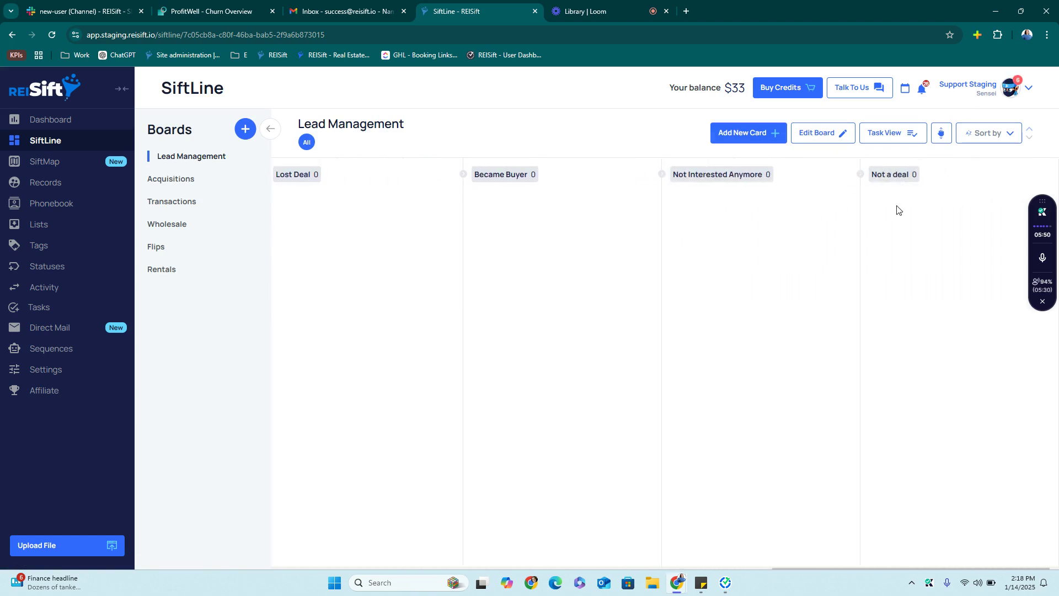
pyautogui.hscroll(-10, 375, 225)
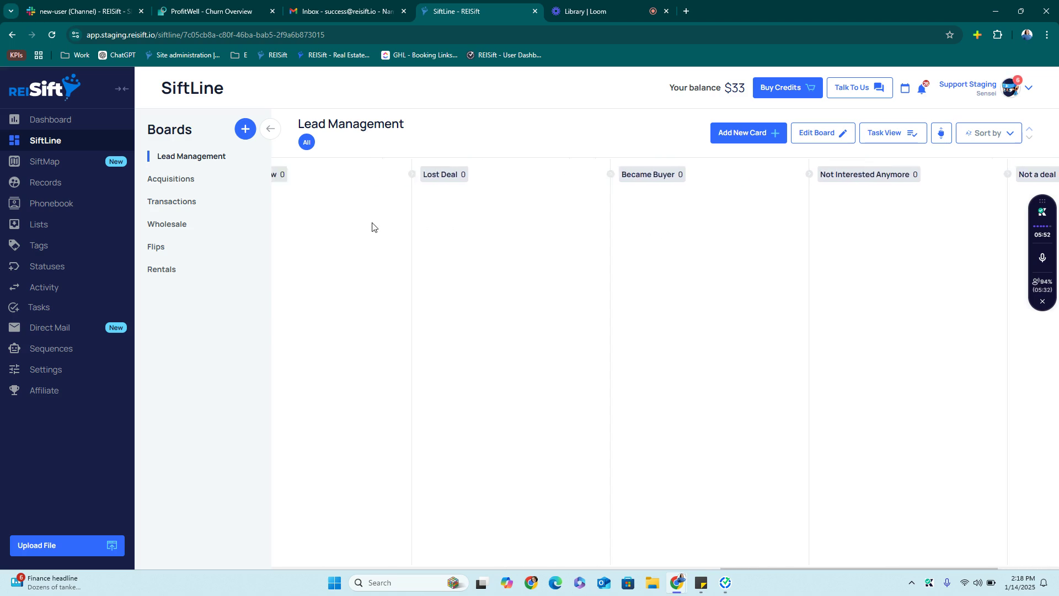
pyautogui.hscroll(-6, 375, 226)
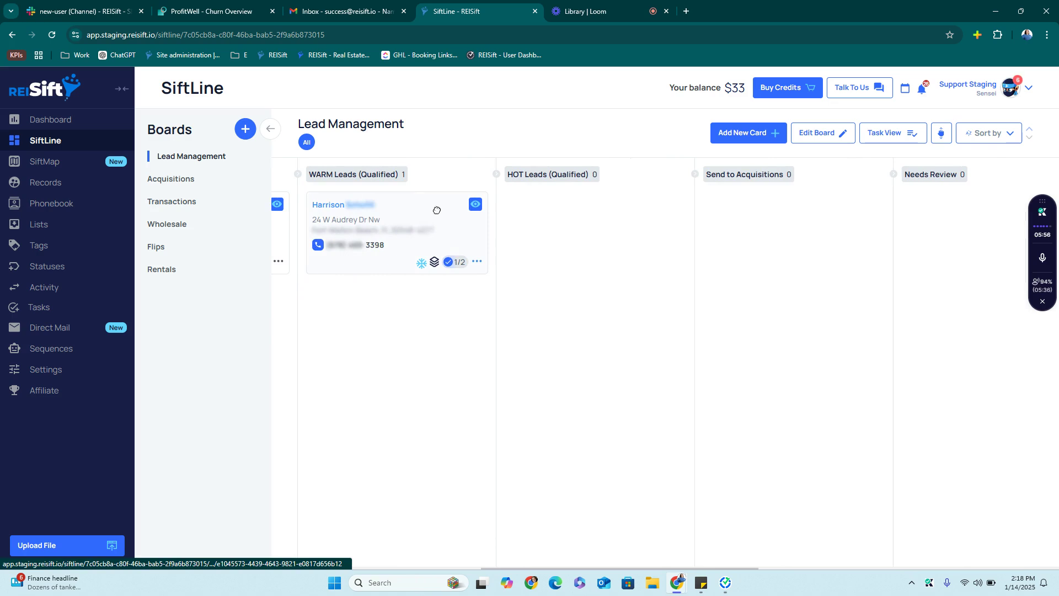
pyautogui.moveTo(433, 209); pyautogui.dragTo(804, 217)
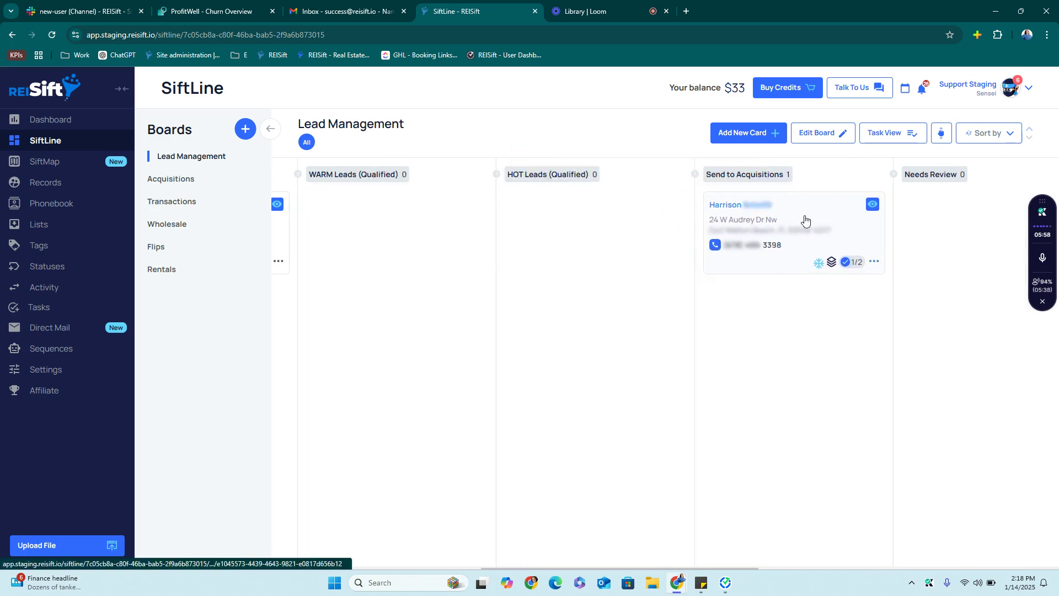
pyautogui.click(178, 185)
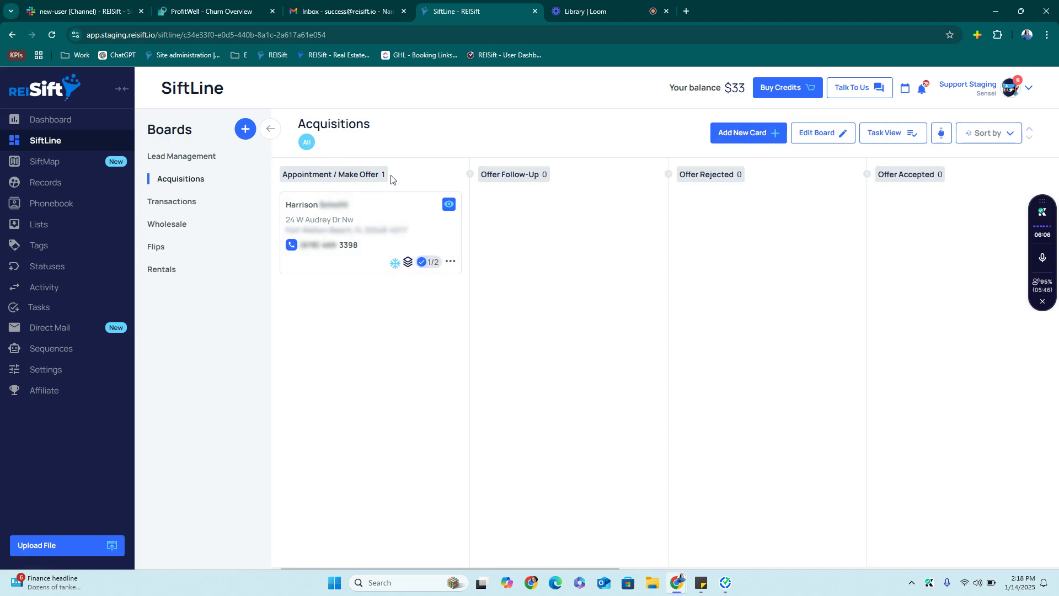
# Step: Check the Lead Management board's phases across to Send to Acquisitions and Needs Review
pyautogui.click(213, 163)
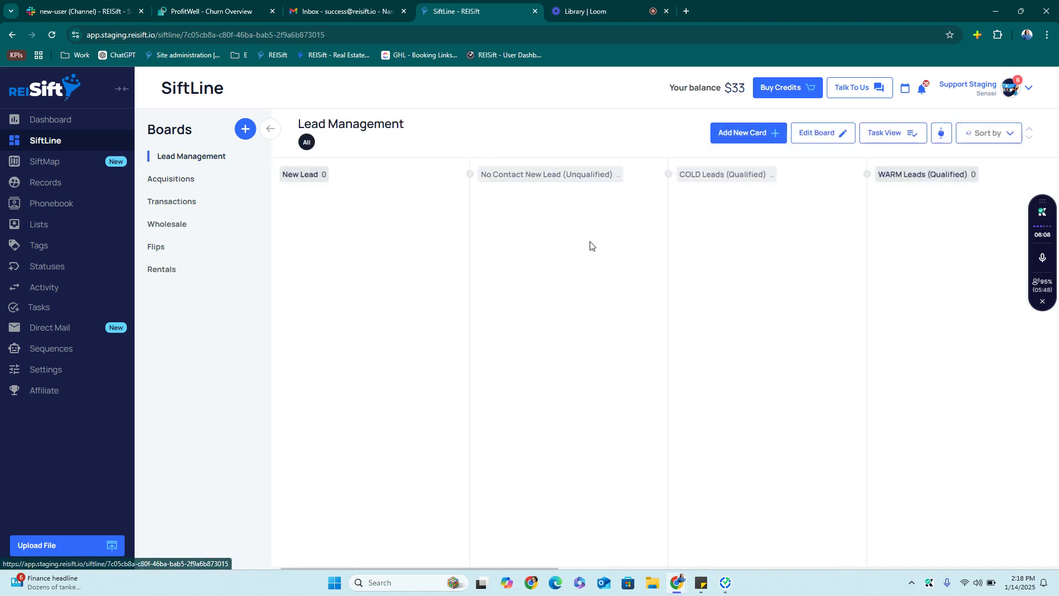
pyautogui.hscroll(5, 703, 251)
pyautogui.hscroll(5, 703, 248)
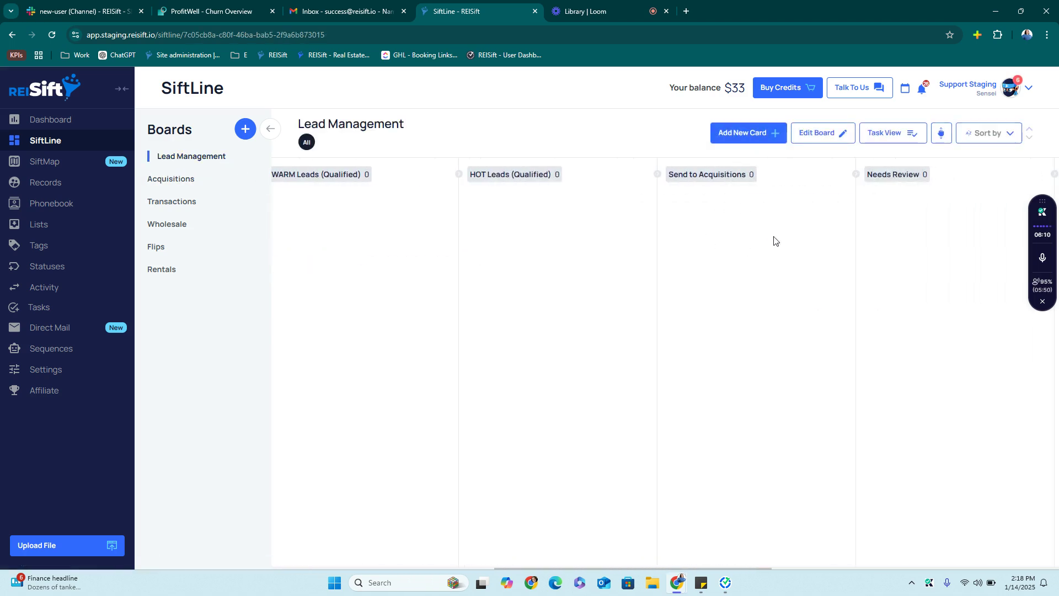
# Step: Open the deal in Appointment / Make Offer on the Acquisitions board and complete its Make Offer task
pyautogui.click(169, 179)
pyautogui.click(397, 218)
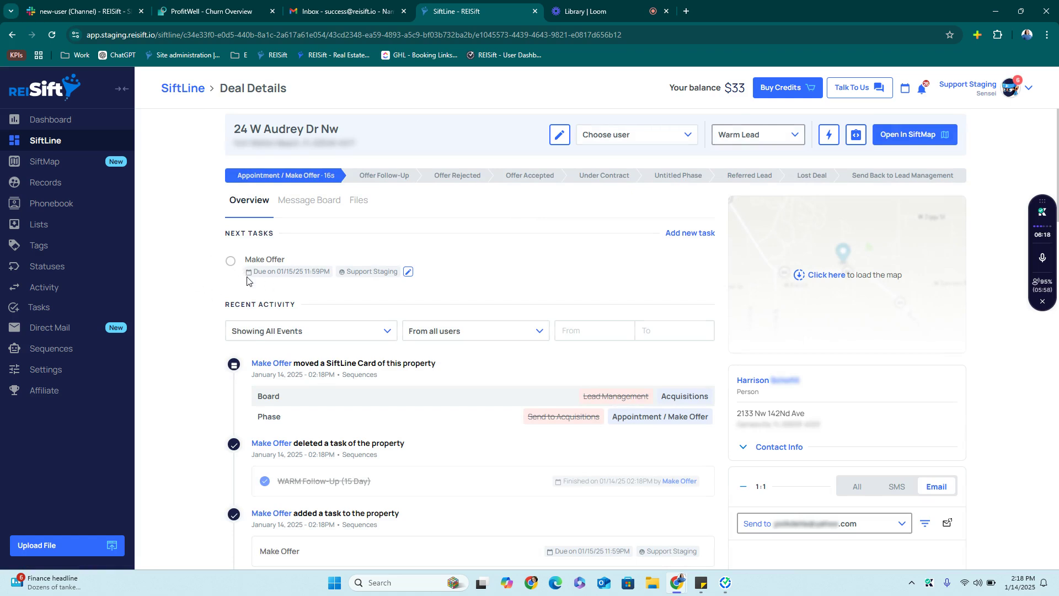
pyautogui.click(231, 262)
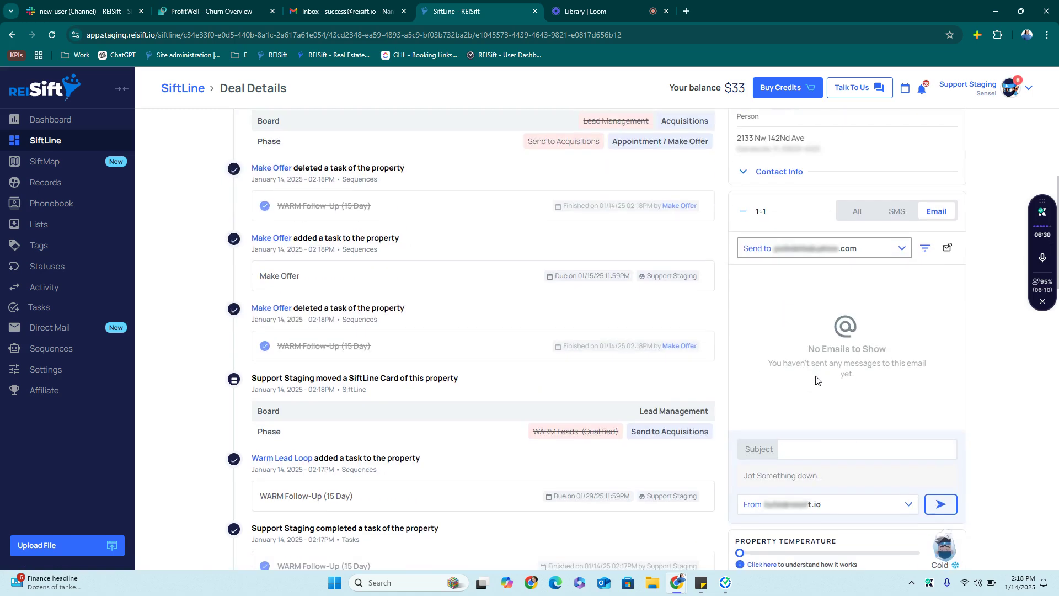
# Step: Review the deal's recent activity, offer section, card stats and board location
pyautogui.scroll(-7, 777, 391)
pyautogui.scroll(-6, 824, 407)
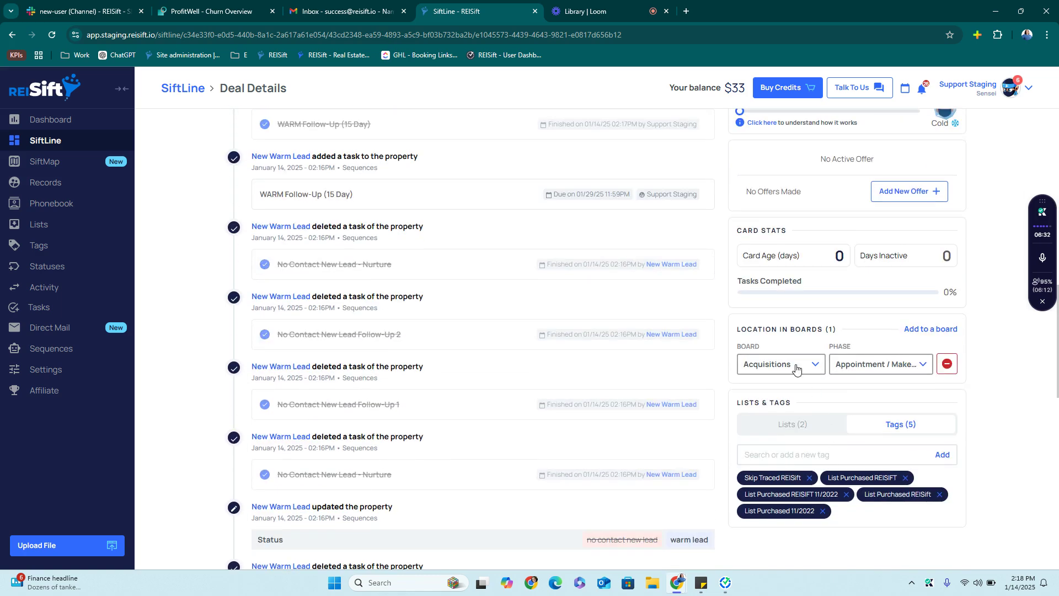
pyautogui.scroll(4, 799, 411)
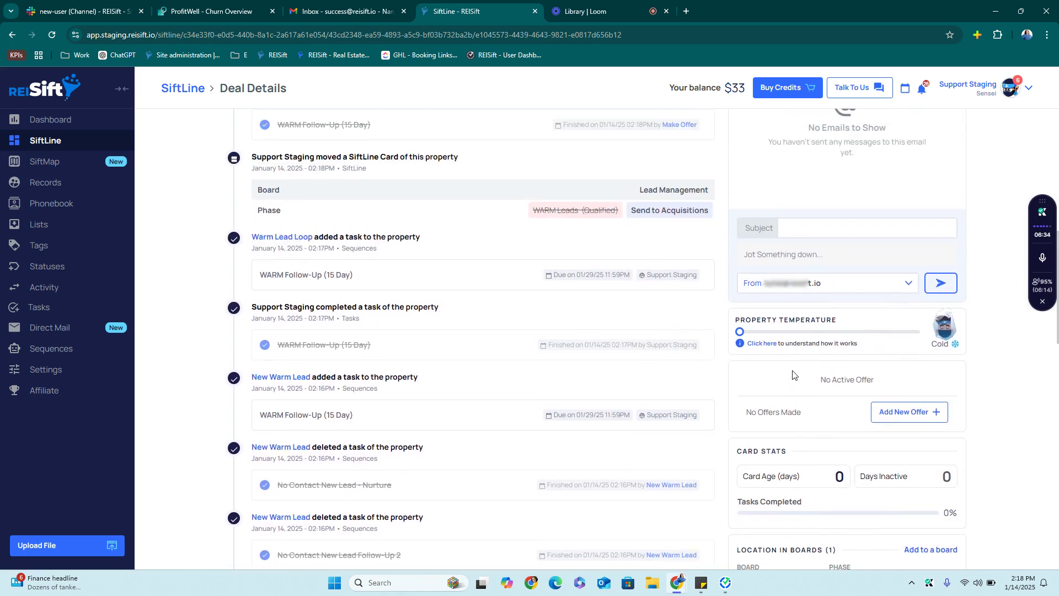
pyautogui.scroll(-1, 792, 375)
pyautogui.scroll(10, 343, 348)
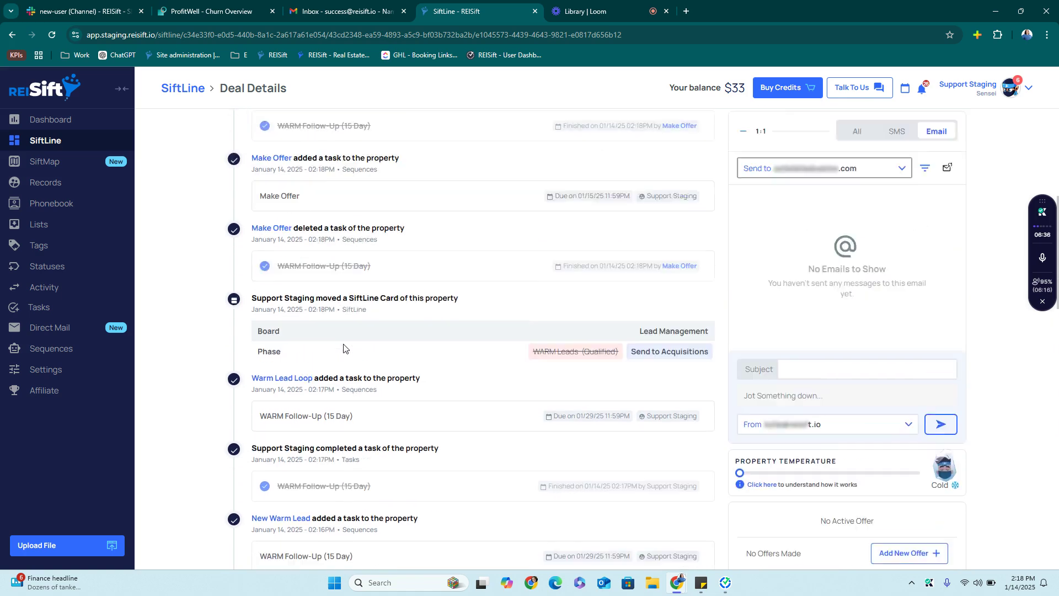
pyautogui.scroll(1, 338, 305)
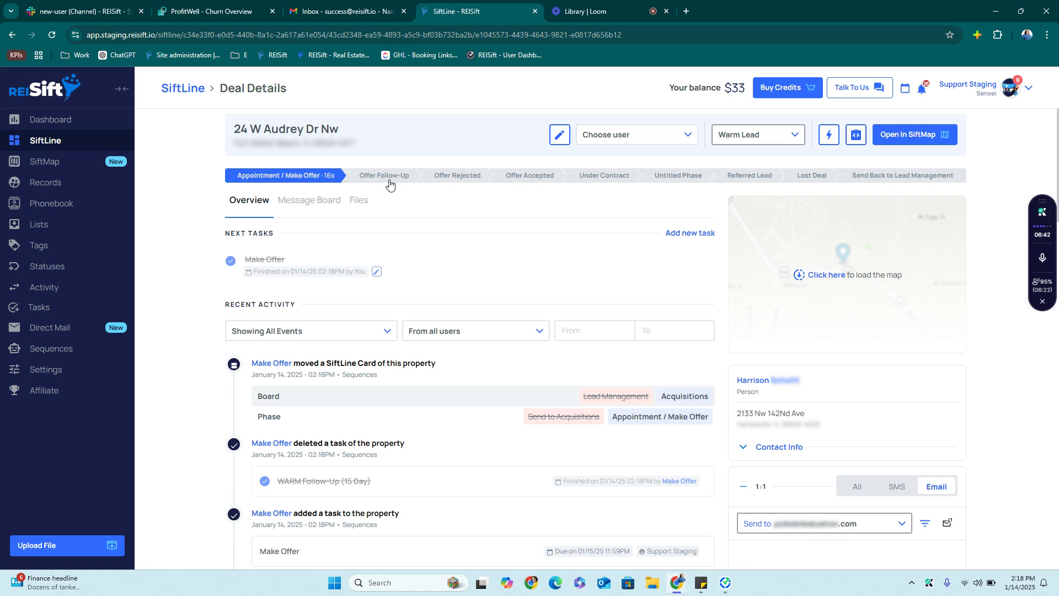
# Step: Move the deal to the Offer Follow-Up phase and add the preset Offer Follow-Up task to it
pyautogui.click(365, 175)
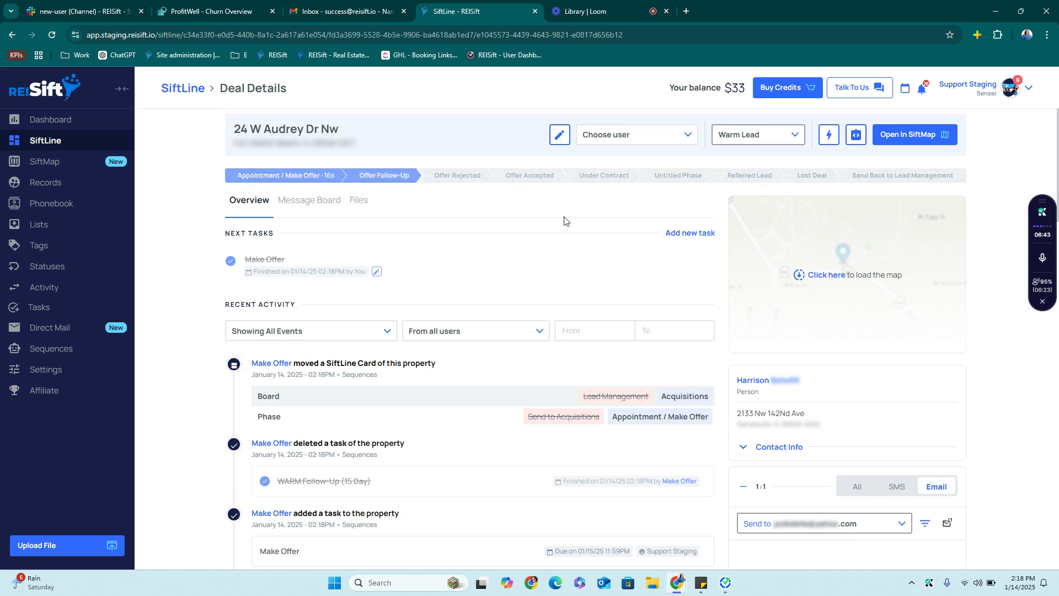
pyautogui.click(689, 232)
pyautogui.click(601, 173)
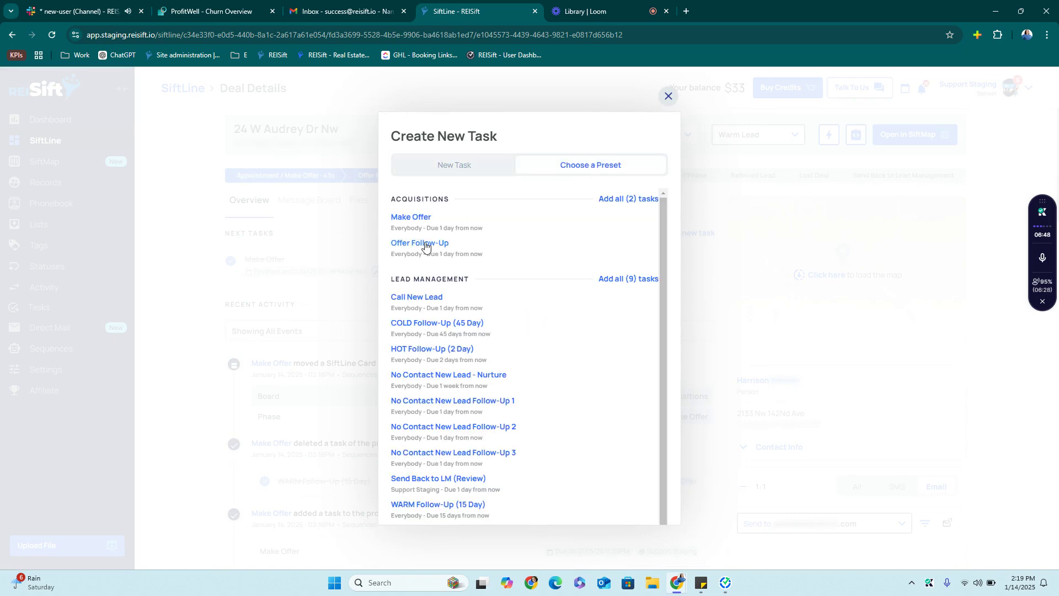
pyautogui.click(418, 244)
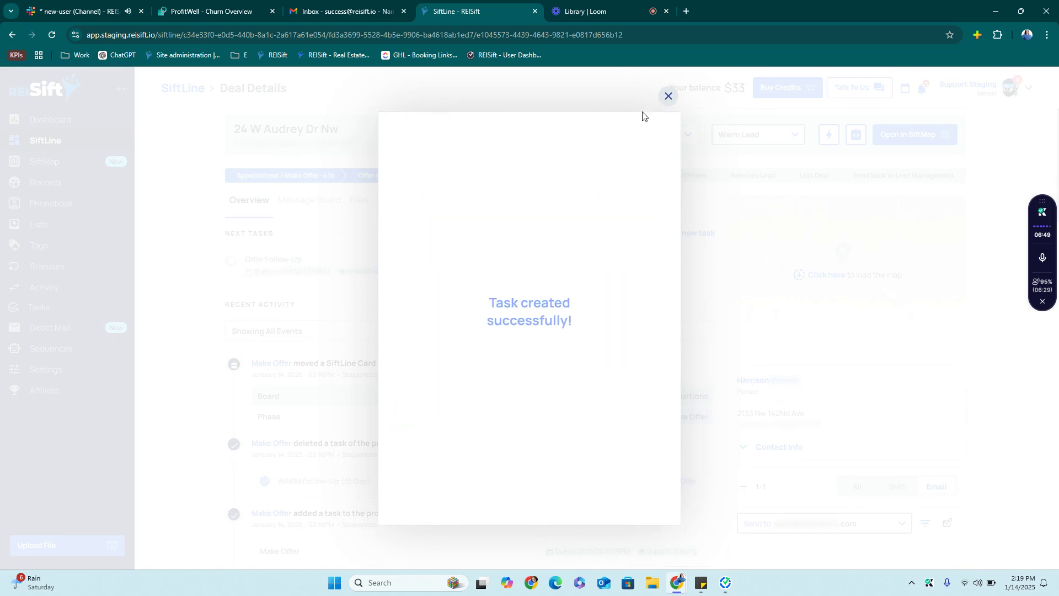
pyautogui.click(668, 96)
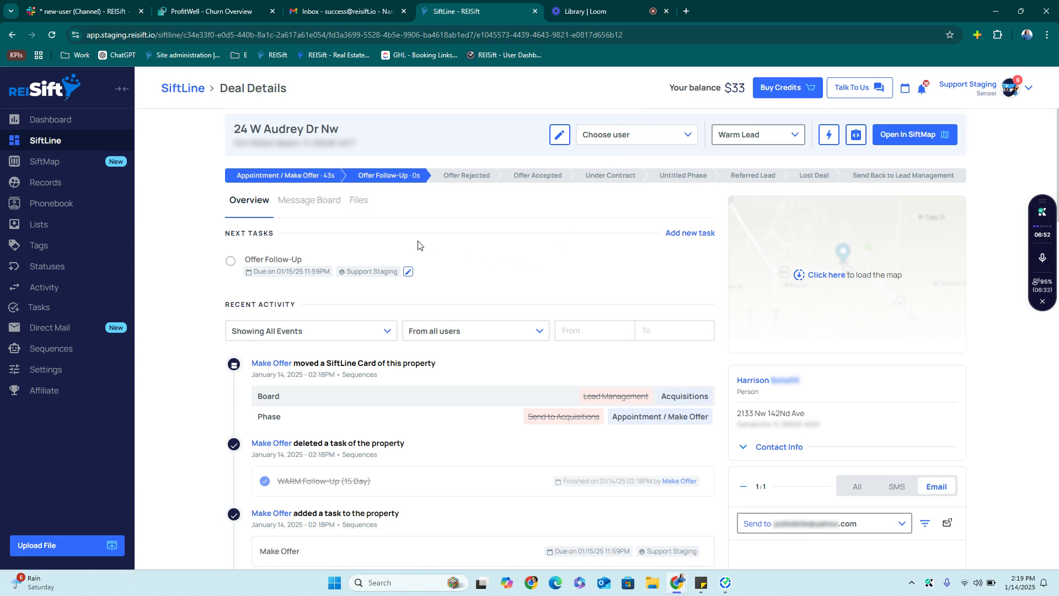
# Step: Complete the Offer Follow-Up task while moving the deal through Offer Accepted to Send Back to Lead Management
pyautogui.click(533, 177)
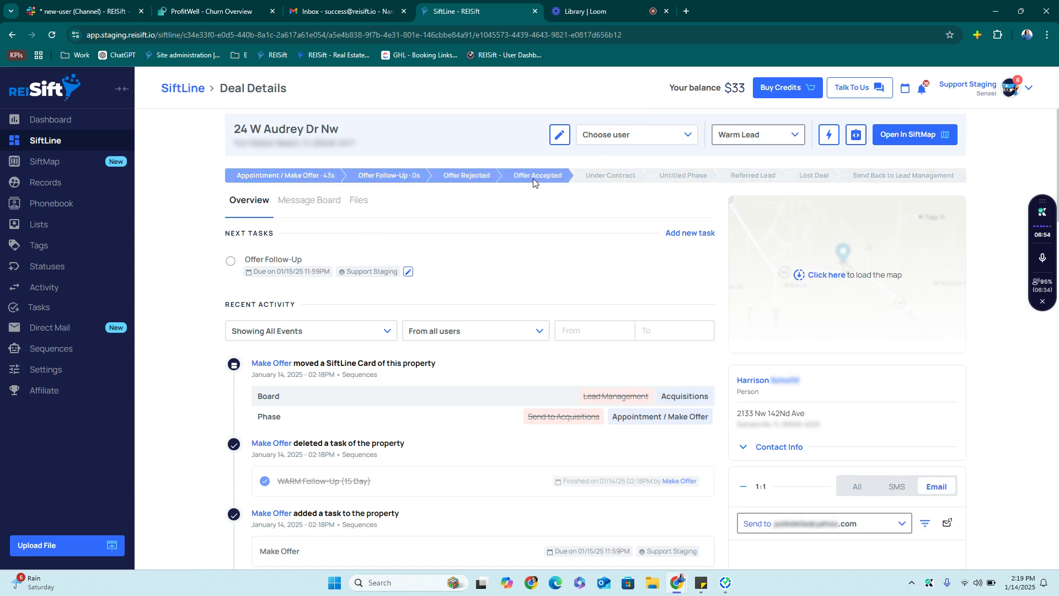
pyautogui.click(230, 261)
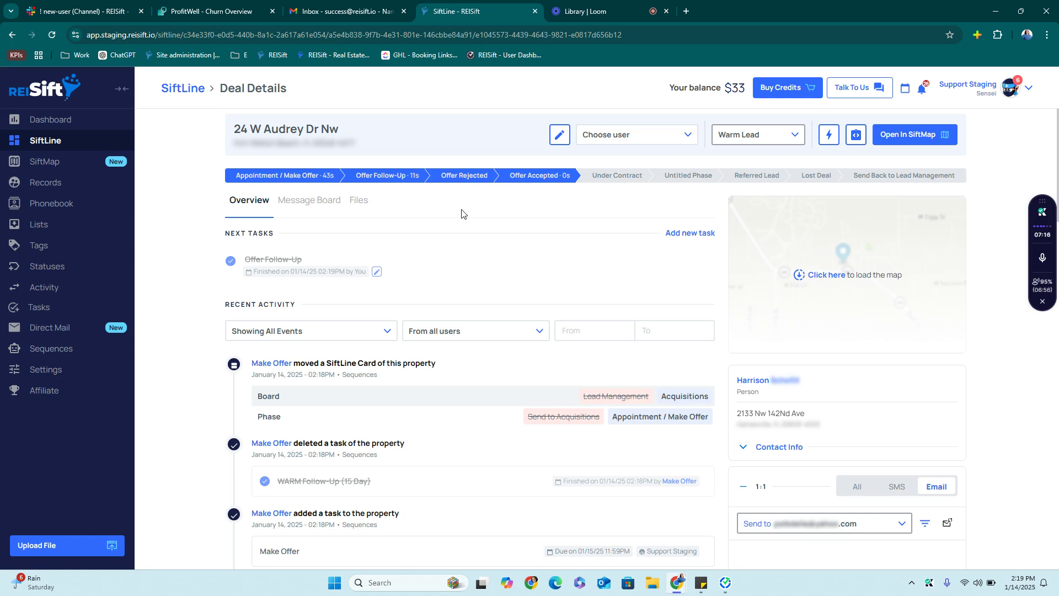
pyautogui.click(881, 177)
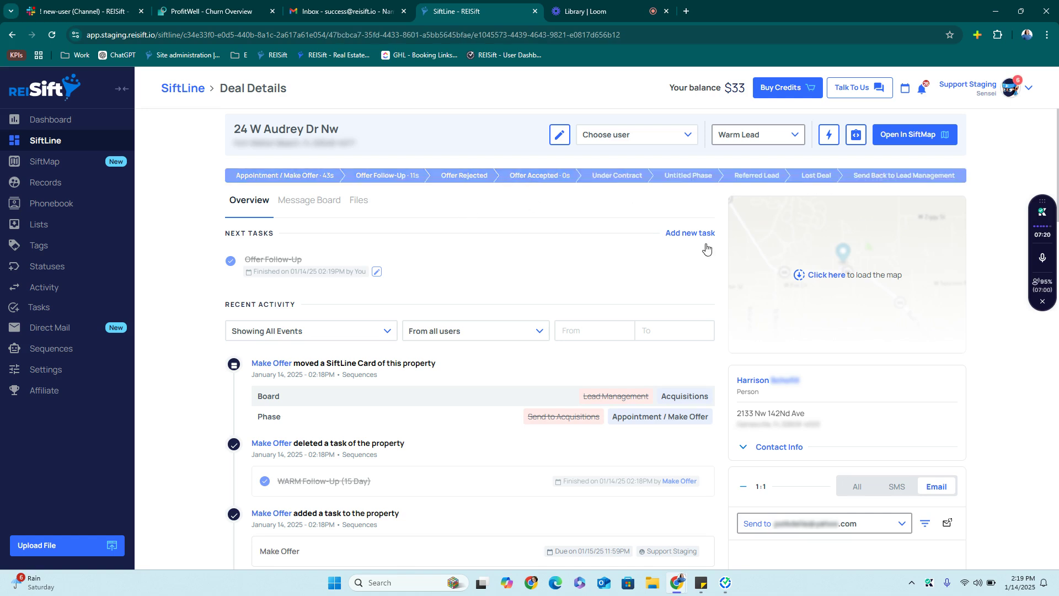
# Step: Open the deal from Needs Review on the Lead Management board and complete its Send Back to LM (Review) task
pyautogui.click(177, 91)
pyautogui.click(192, 158)
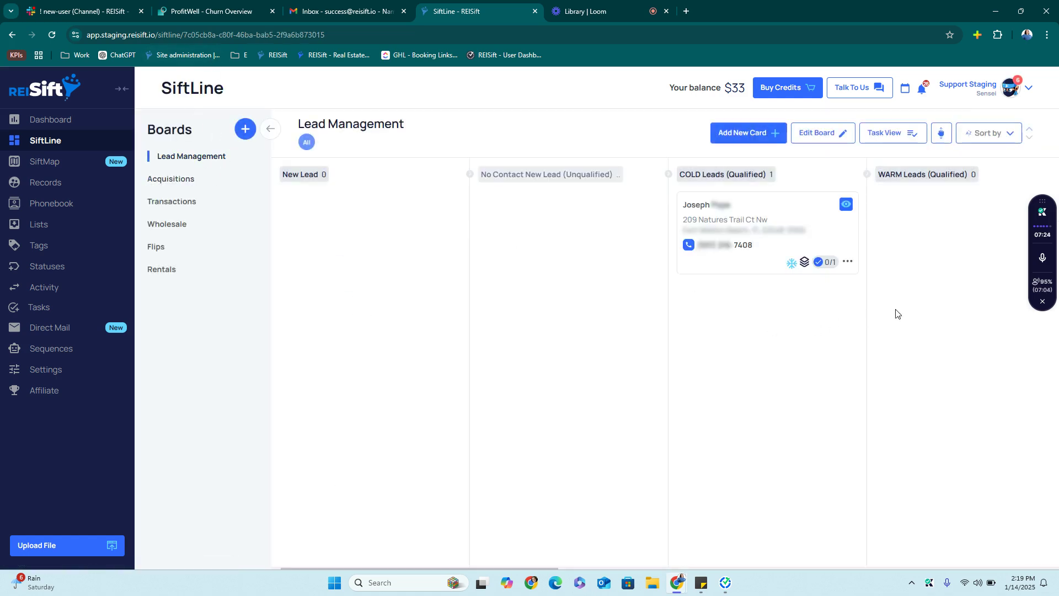
pyautogui.hscroll(5, 888, 303)
pyautogui.hscroll(5, 869, 296)
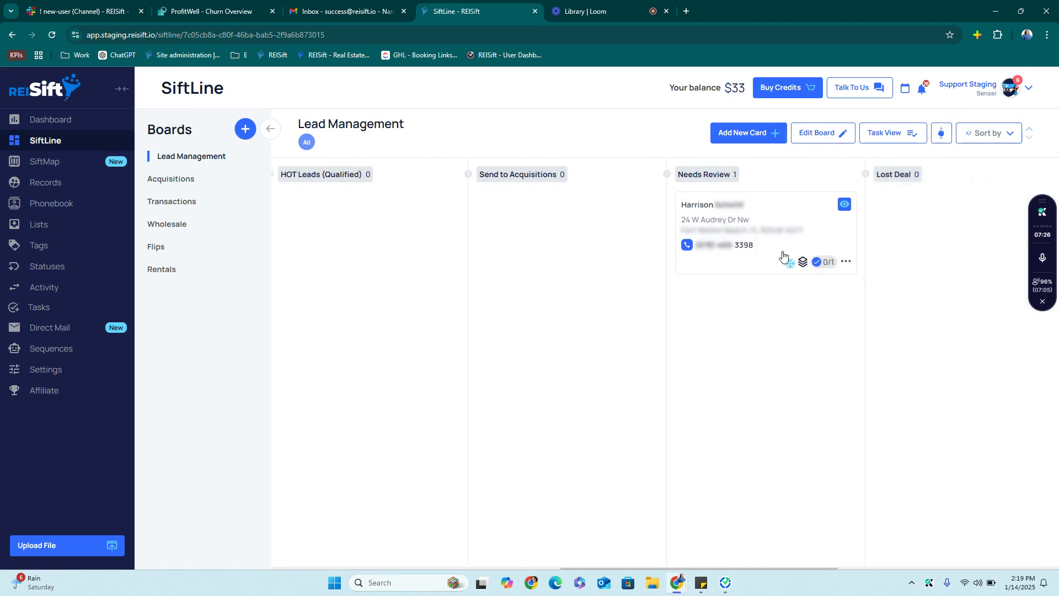
pyautogui.click(739, 208)
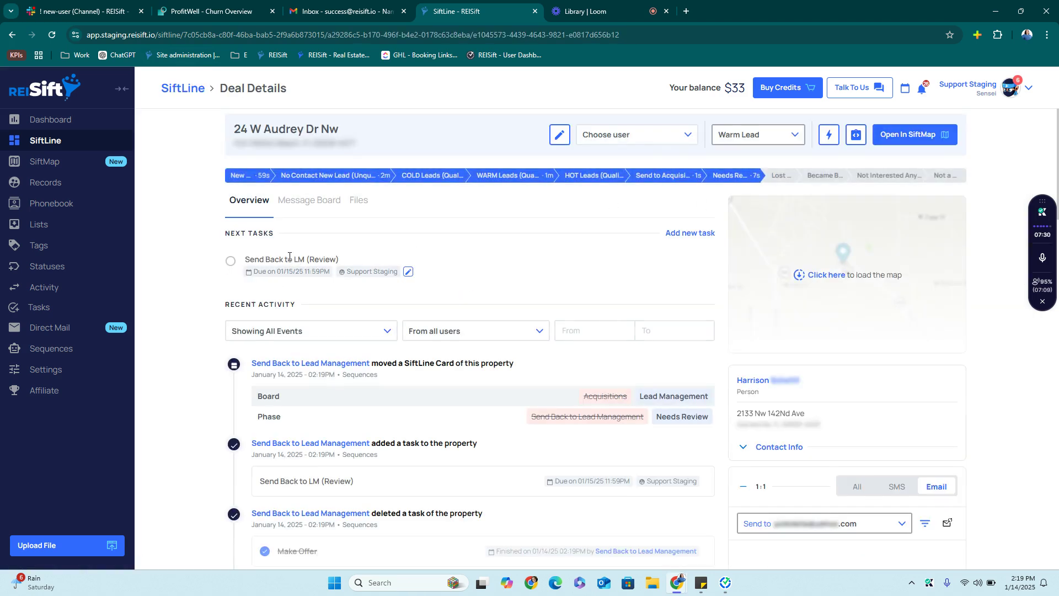
pyautogui.click(232, 263)
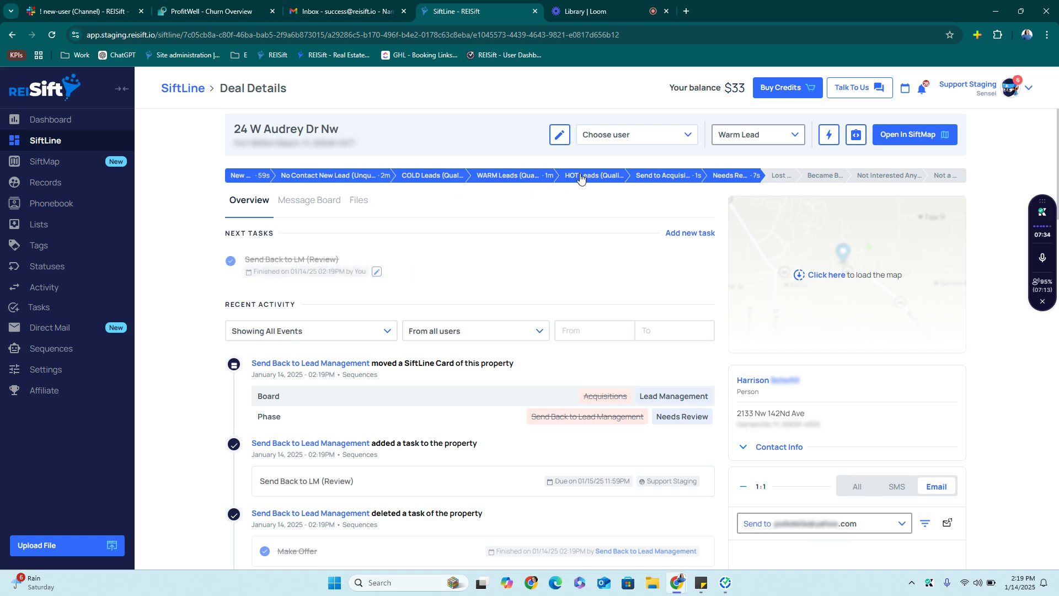
# Step: Move the deal to the COLD Leads (Qualified) phase and reopen it from the board to check its follow-up task
pyautogui.click(410, 176)
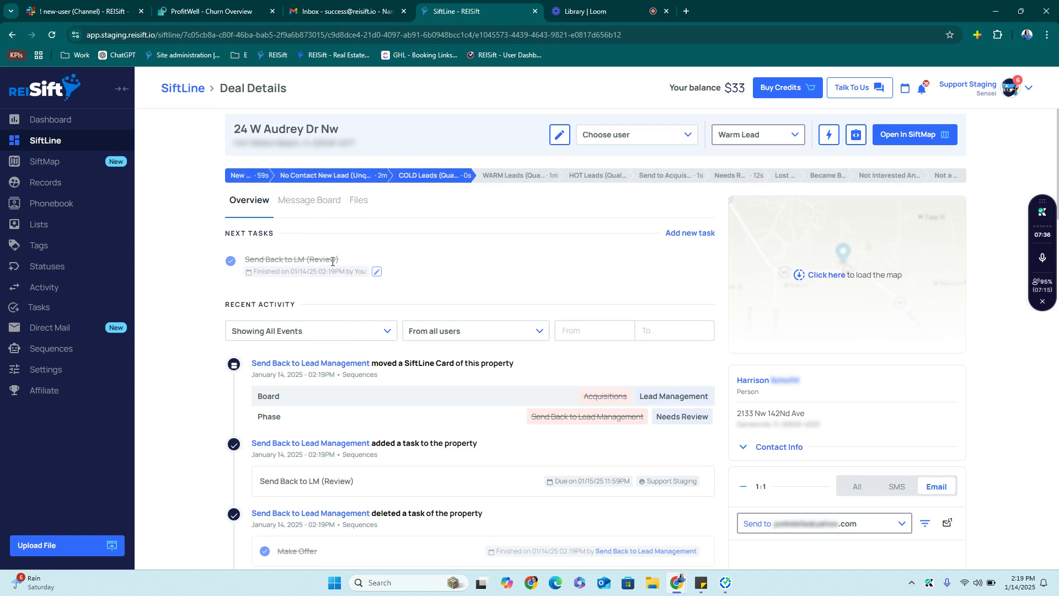
pyautogui.click(179, 88)
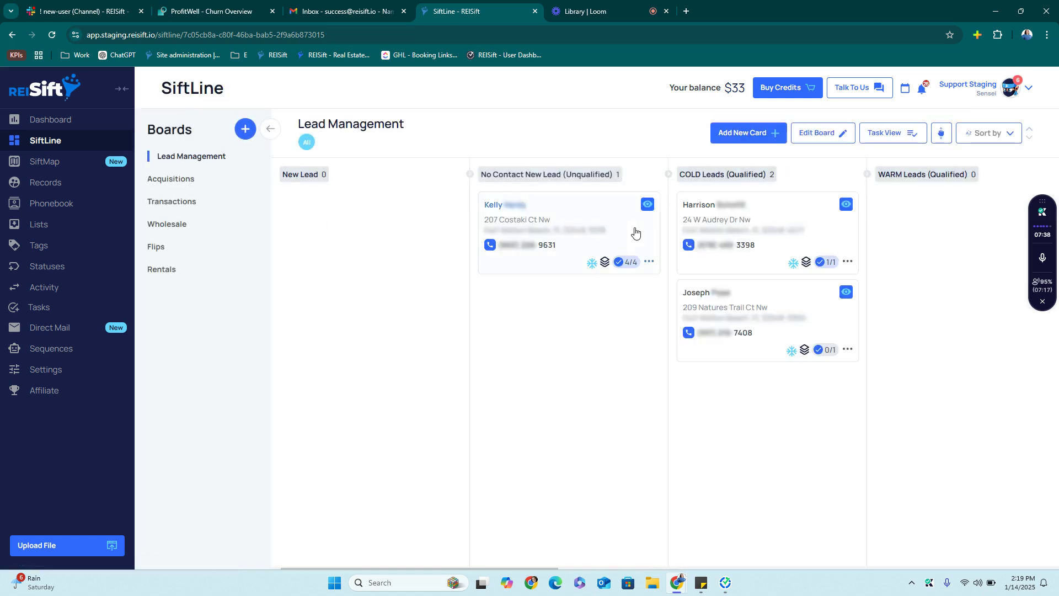
pyautogui.click(778, 216)
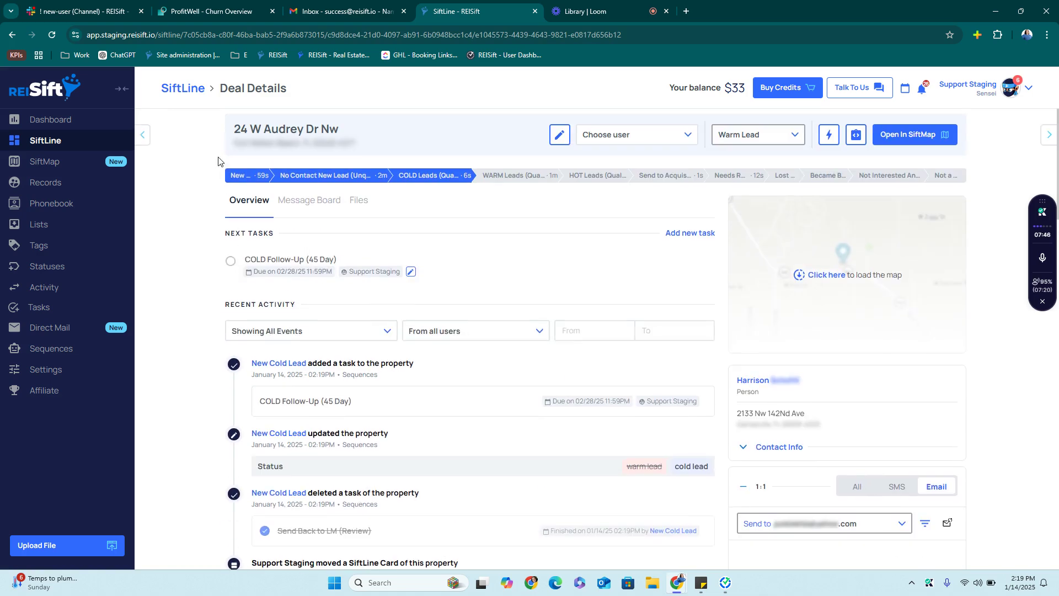
# Step: Open the second deal in COLD Leads (Qualified) from the board and review its recent activity
pyautogui.click(183, 89)
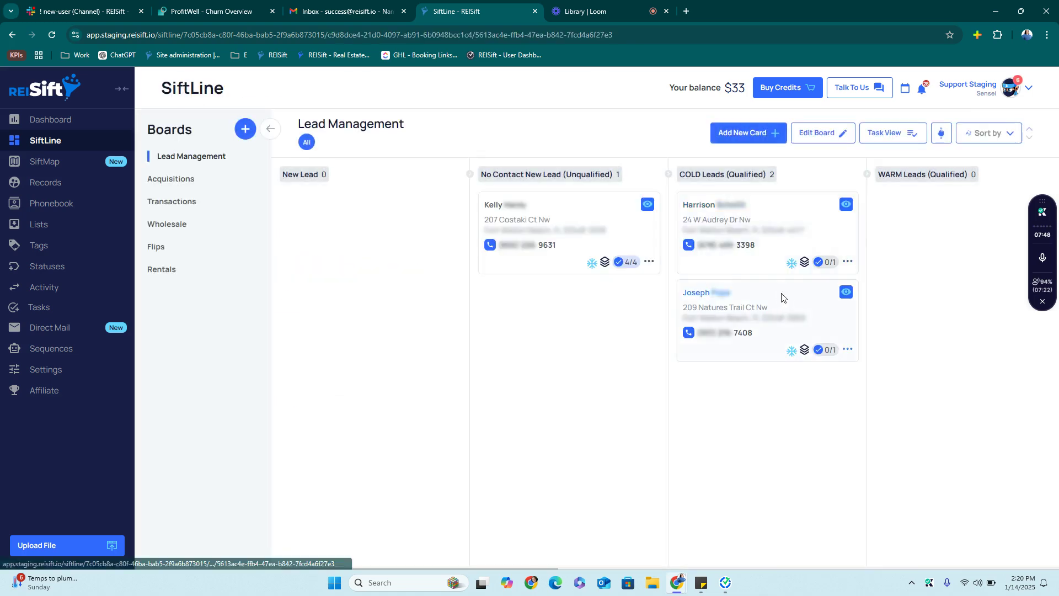
pyautogui.click(781, 298)
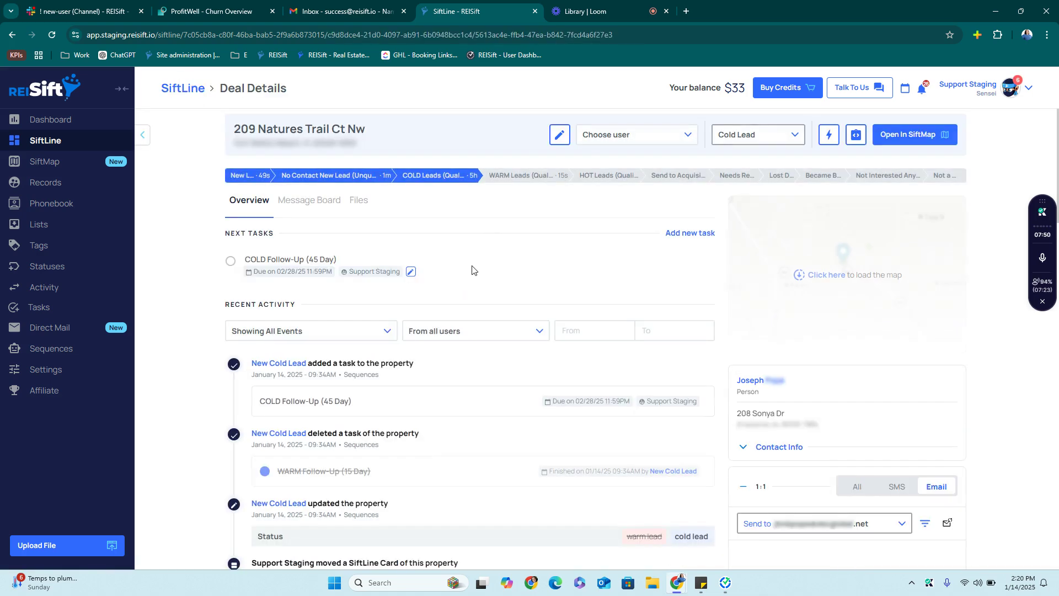
pyautogui.scroll(-4, 505, 403)
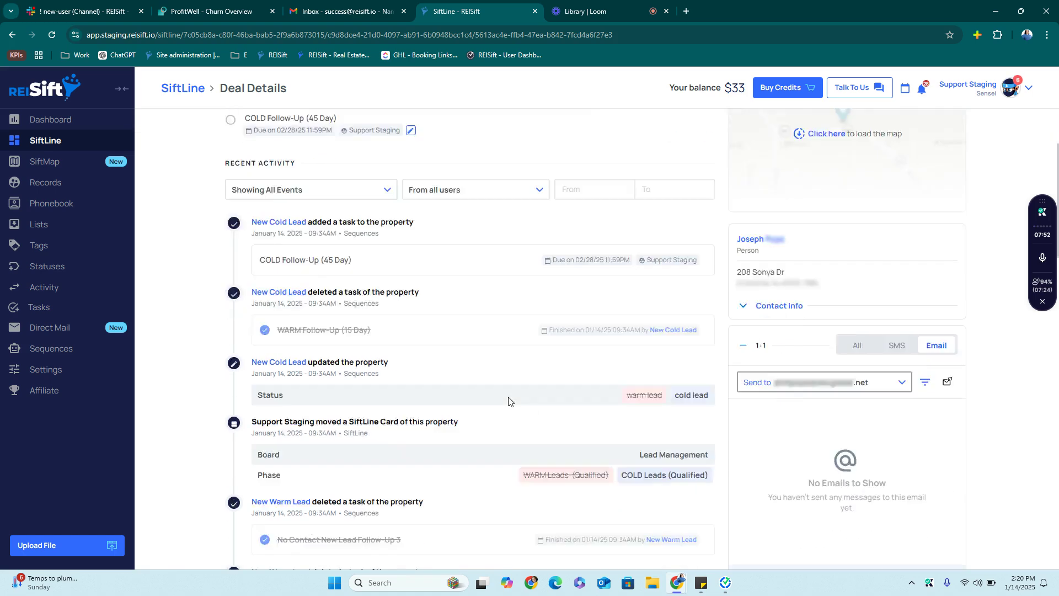
pyautogui.scroll(-8, 669, 418)
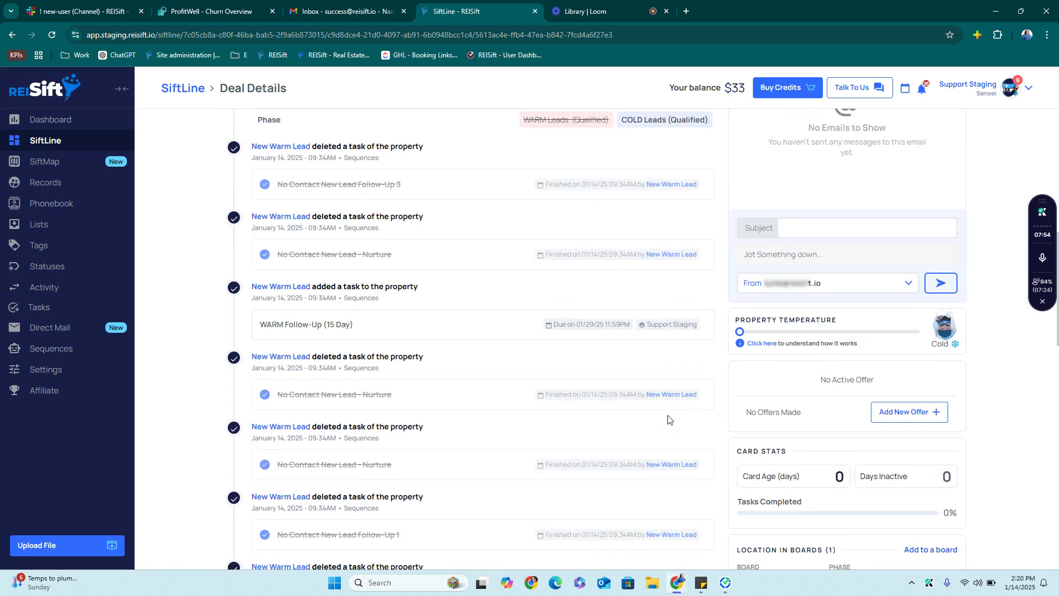
pyautogui.scroll(8, 669, 419)
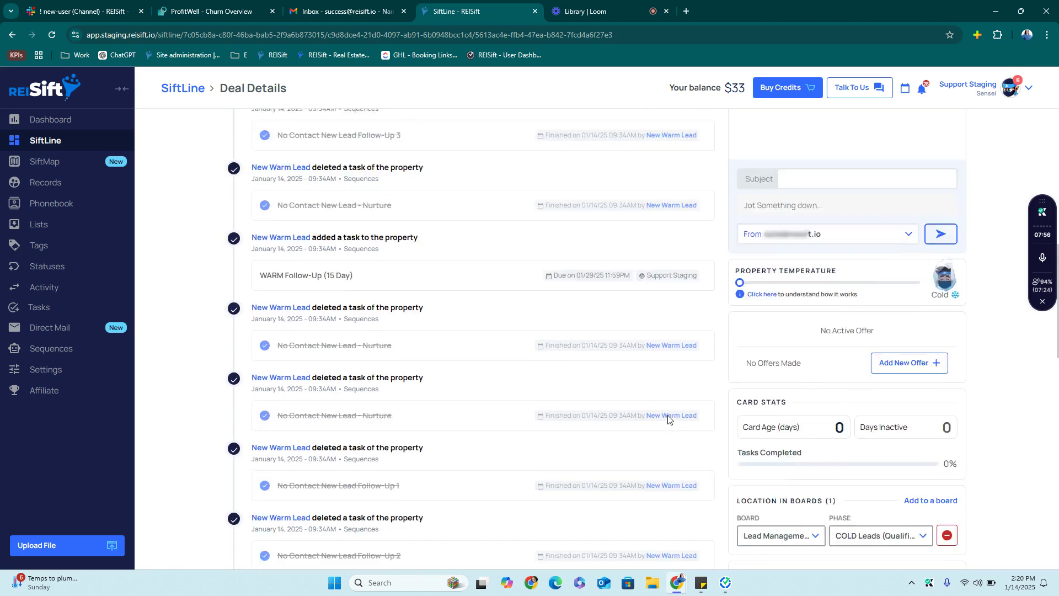
pyautogui.scroll(4, 667, 419)
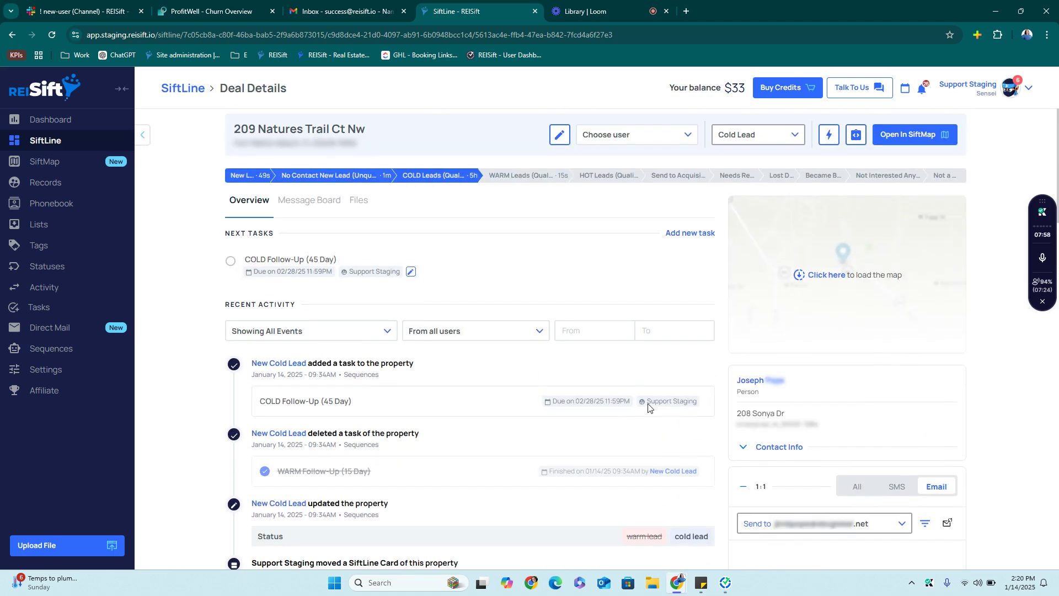
# Step: Complete the deal's COLD Follow-Up (45 Day) task, move it to Send to Acquisitions and open the Acquisitions board
pyautogui.click(231, 261)
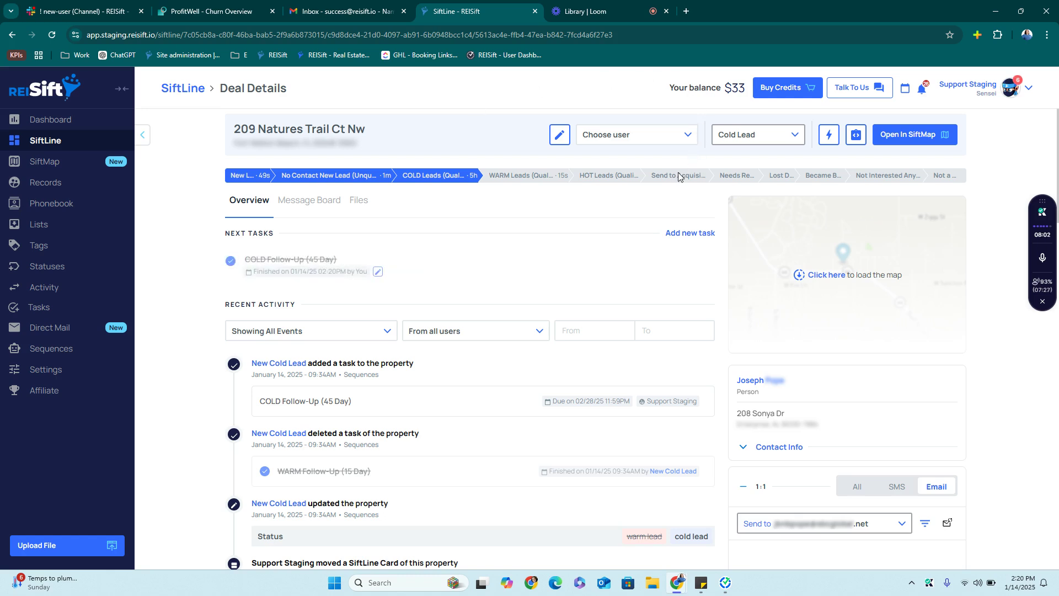
pyautogui.click(186, 90)
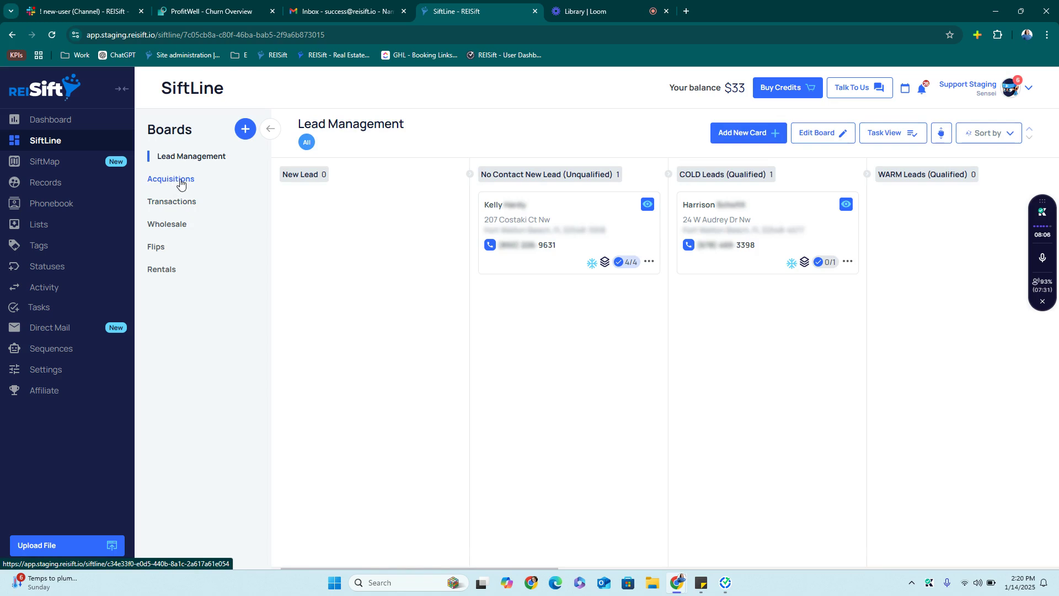
pyautogui.click(181, 182)
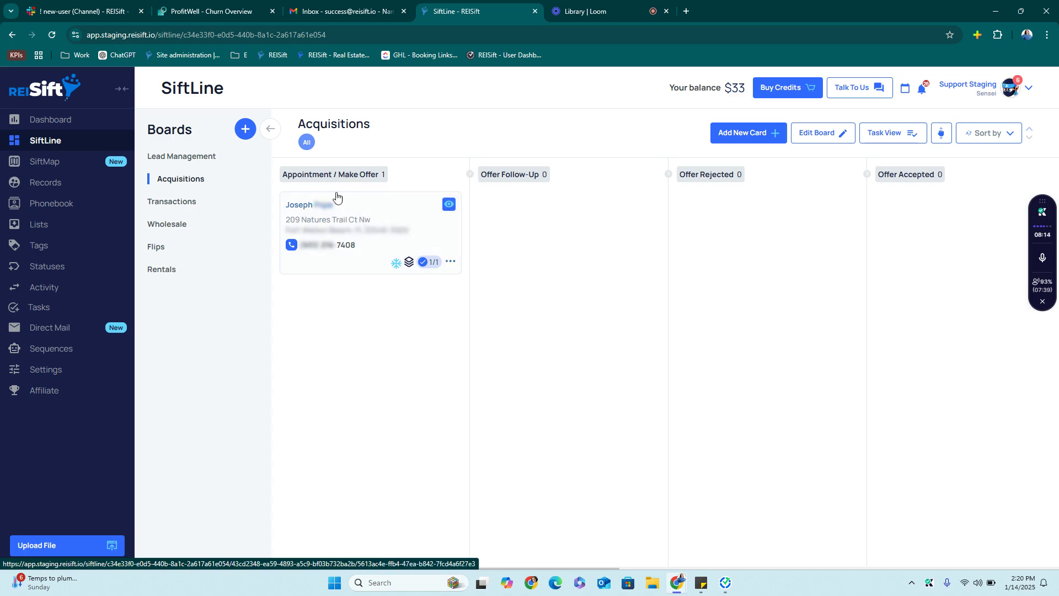
# Step: Complete the Make Offer task of the deal in Appointment / Make Offer, move it to Under Contract and return to the boards
pyautogui.click(375, 208)
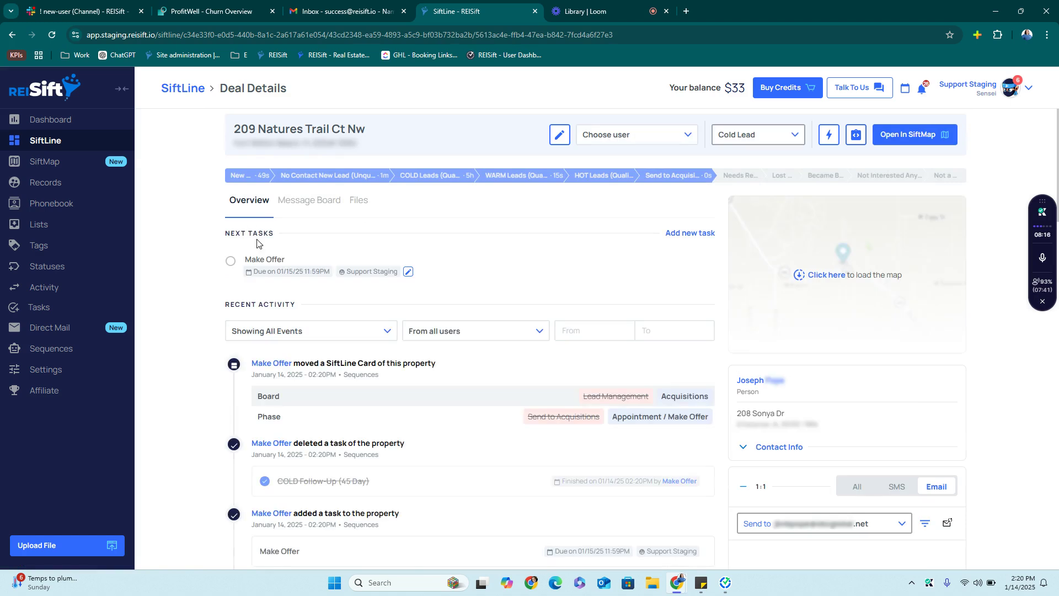
pyautogui.click(236, 263)
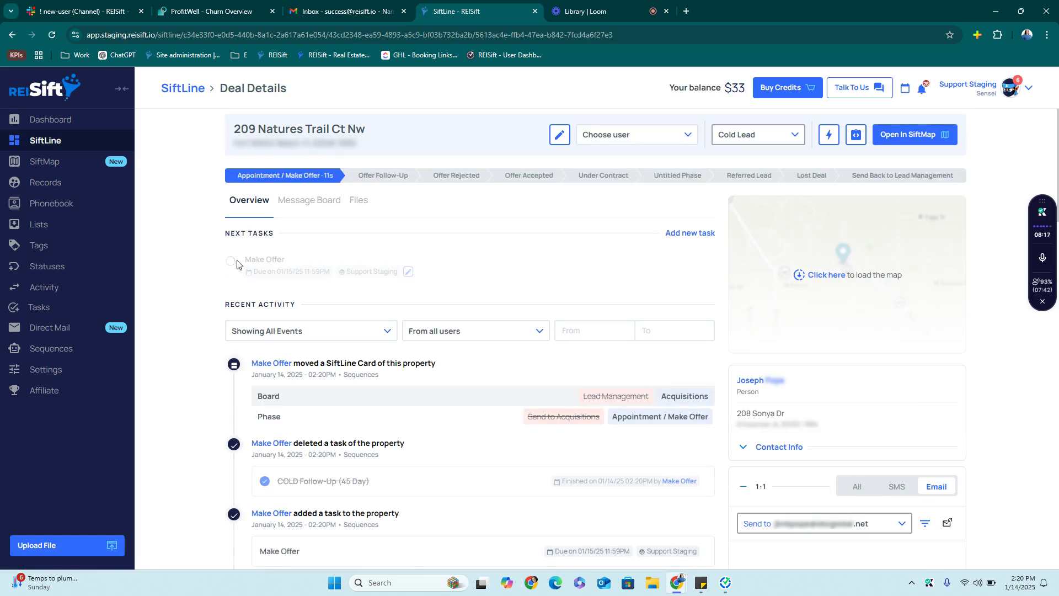
pyautogui.click(604, 175)
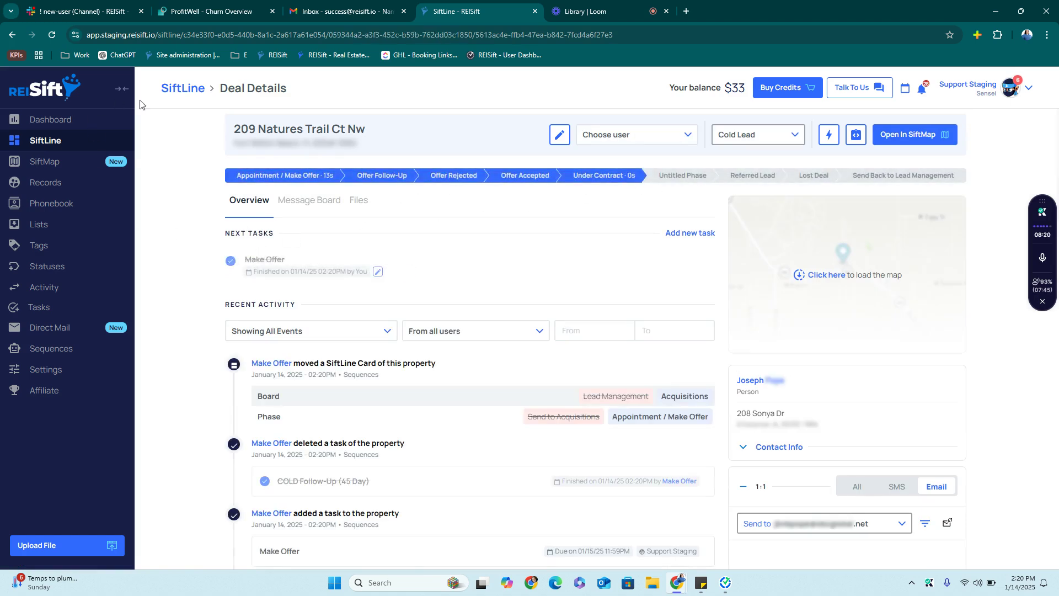
pyautogui.click(193, 96)
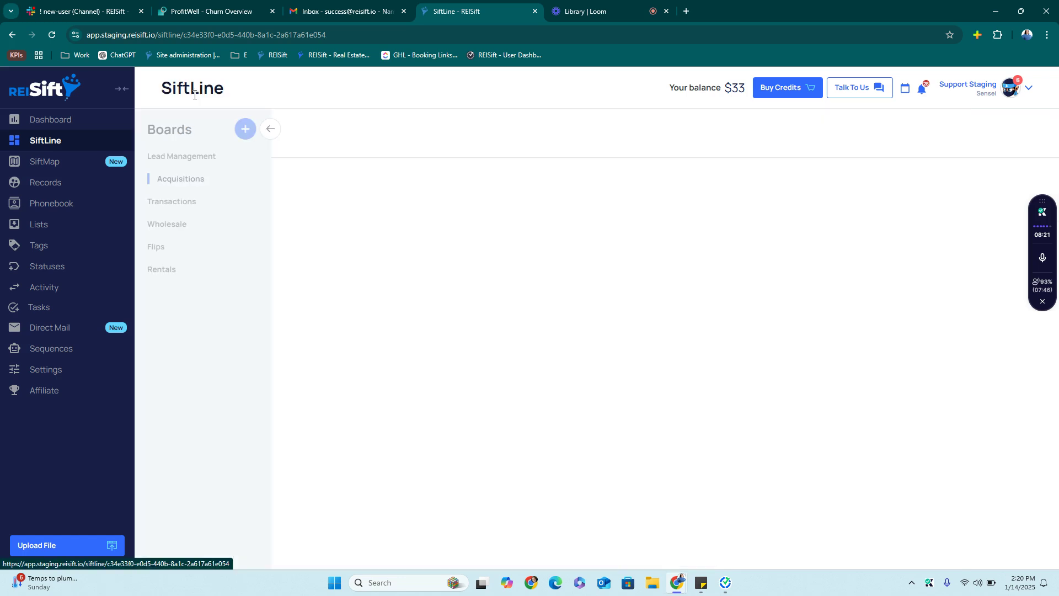
# Step: Open the deal in New Contract on the Transactions board and complete its Process Contract task
pyautogui.click(172, 203)
pyautogui.click(401, 214)
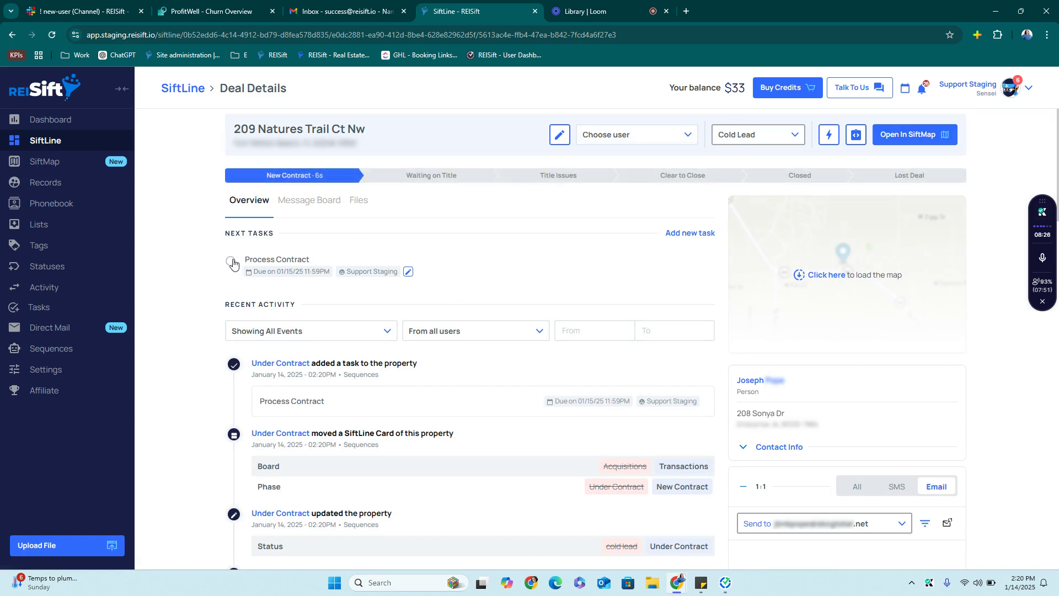
pyautogui.click(231, 262)
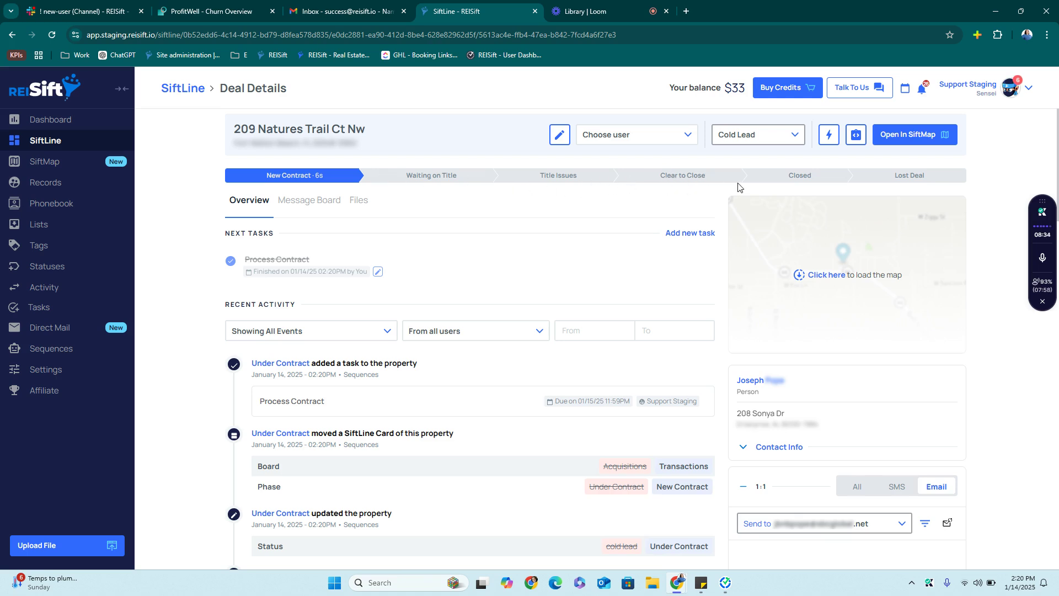
# Step: Move the deal to the Closed phase and reload its details to check the tasks and recent activity
pyautogui.click(772, 180)
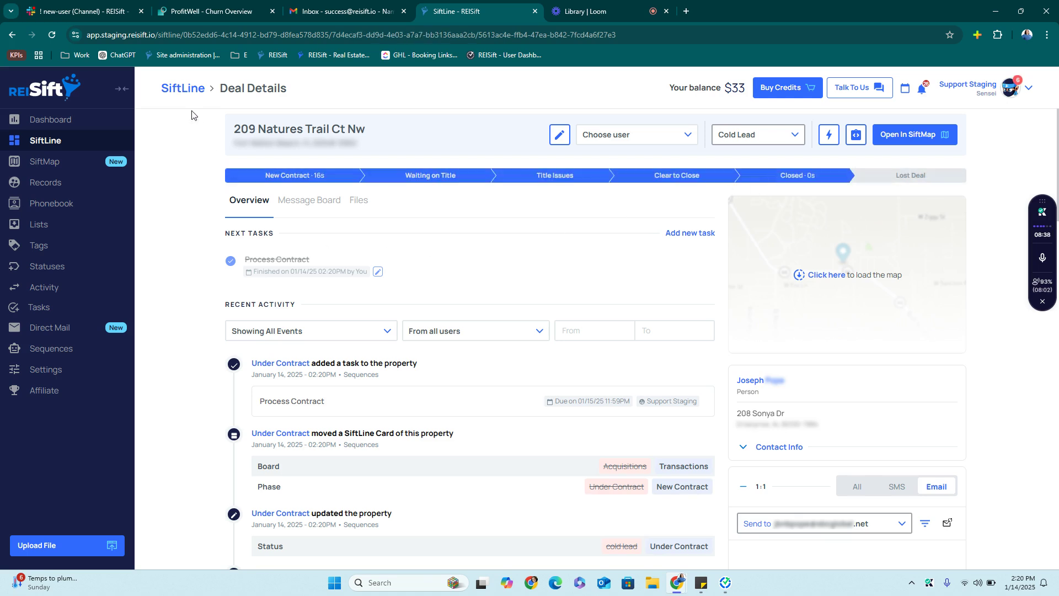
pyautogui.click(51, 36)
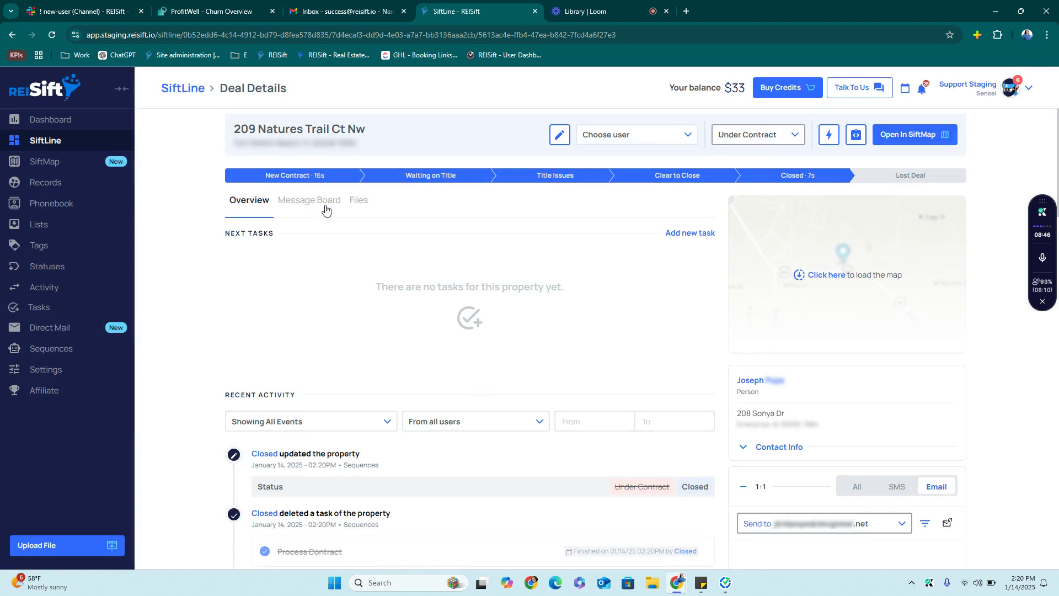
pyautogui.click(54, 36)
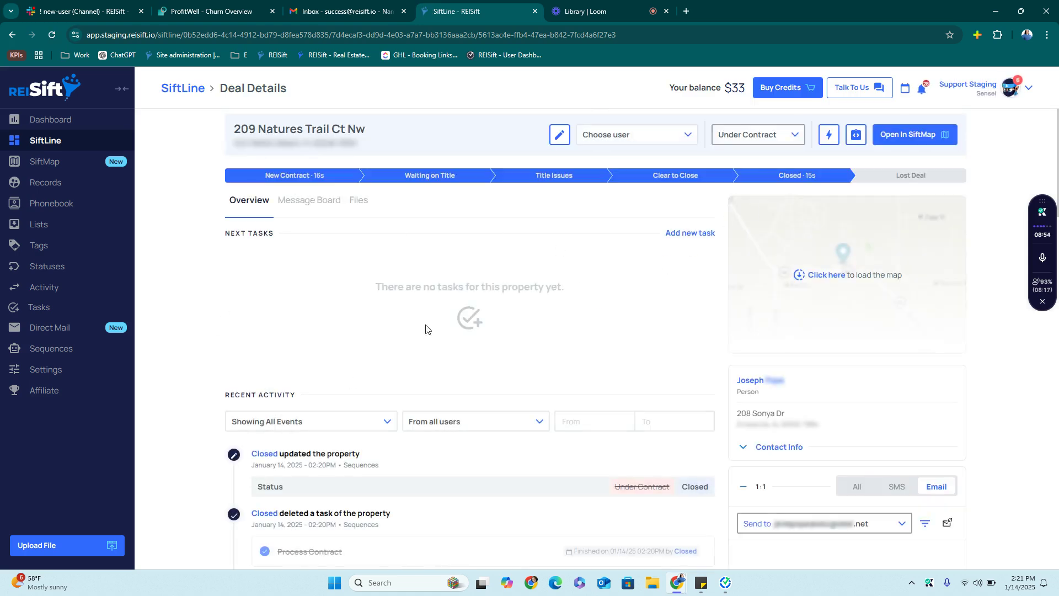
# Step: Reopen the deal in Closed from the Transactions board to check its status, and return to its card on the board
pyautogui.click(187, 91)
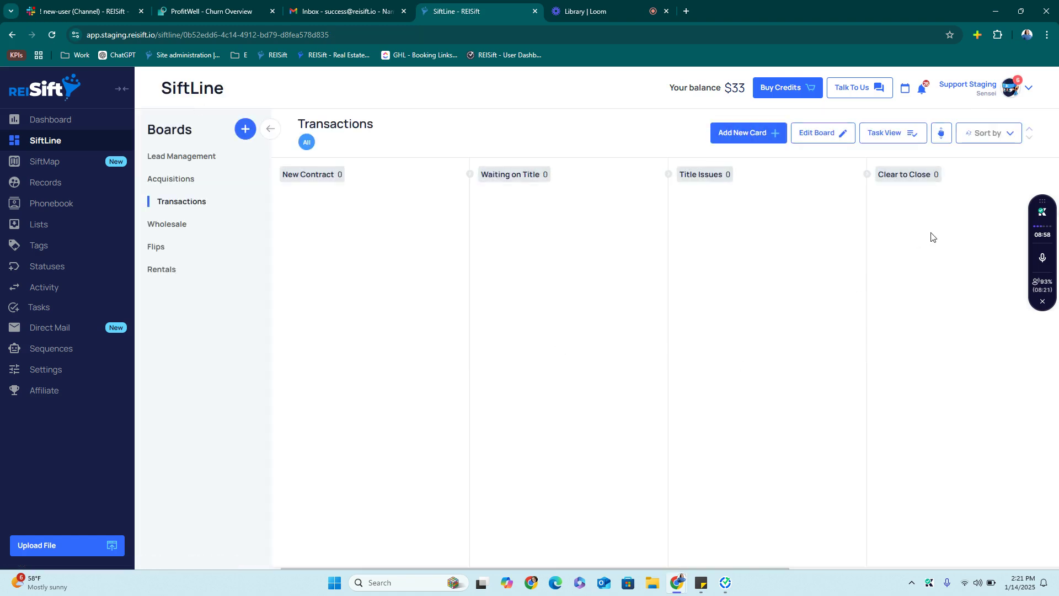
pyautogui.hscroll(5, 933, 236)
pyautogui.click(787, 220)
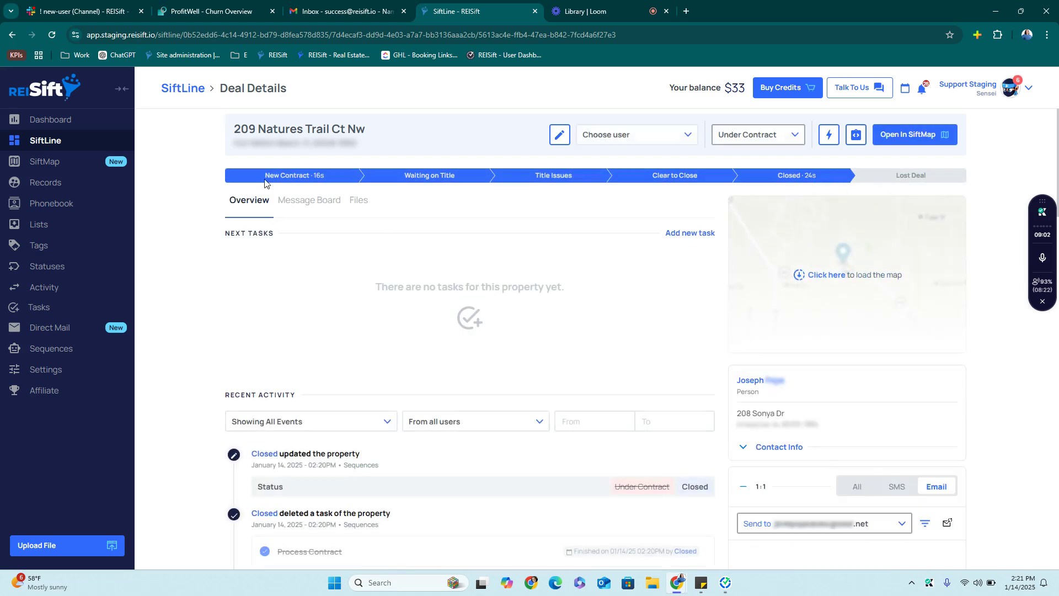
pyautogui.click(194, 89)
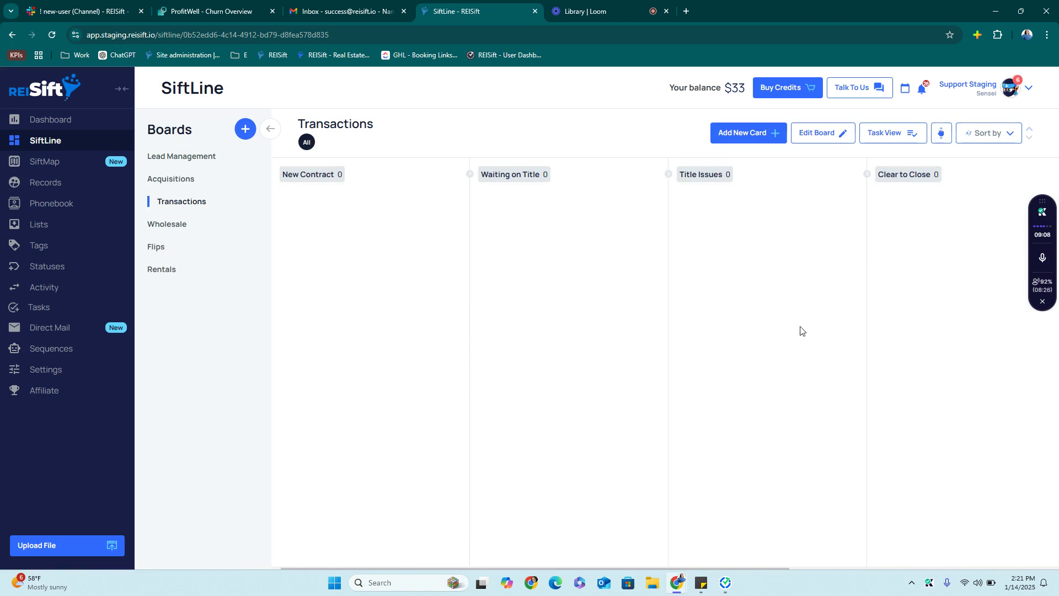
pyautogui.hscroll(5, 800, 325)
pyautogui.click(777, 221)
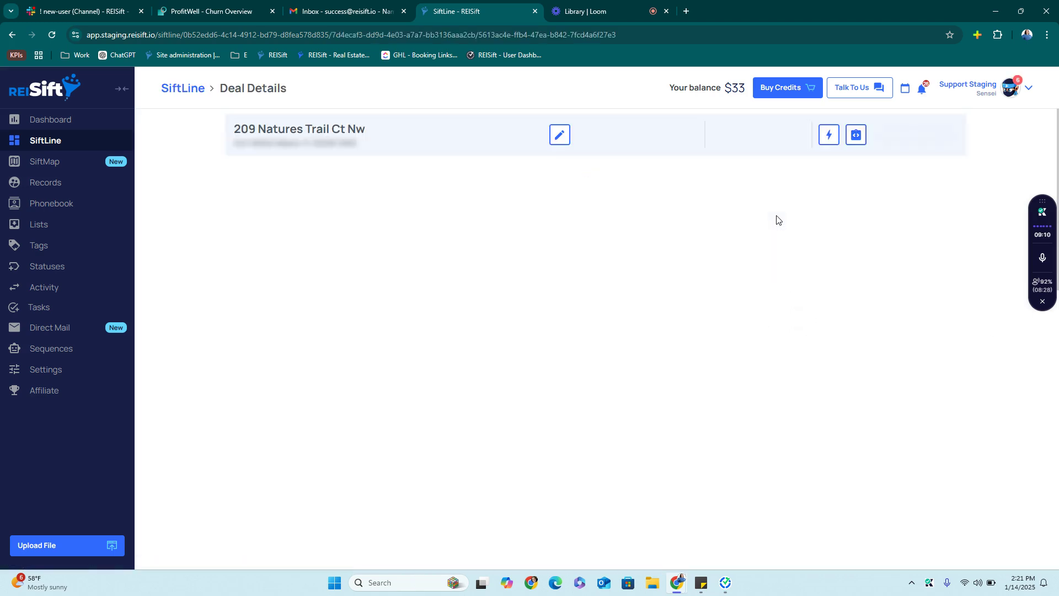
pyautogui.click(185, 89)
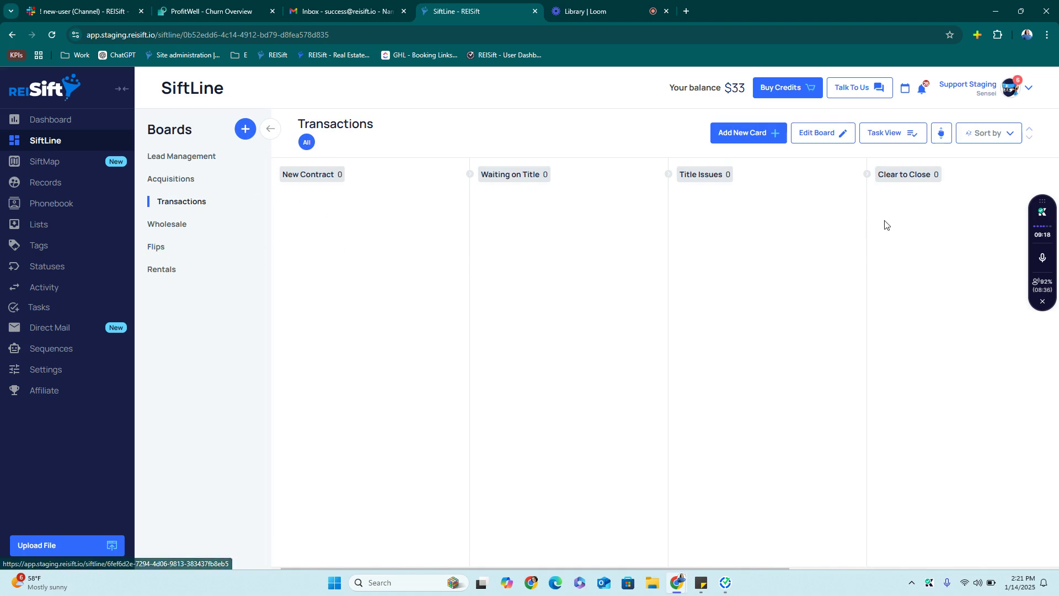
pyautogui.hscroll(6, 884, 225)
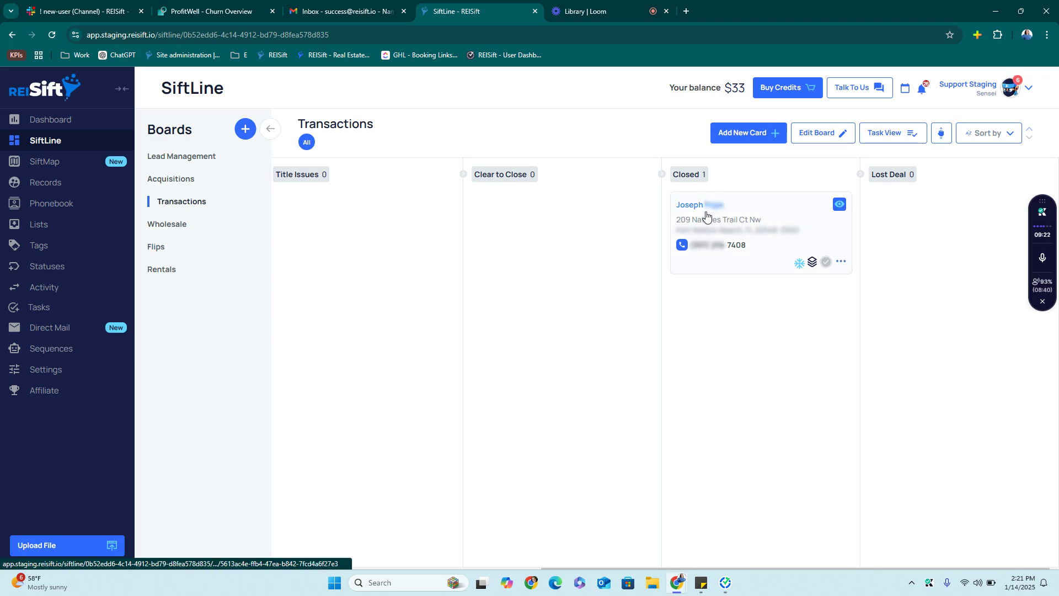
# Step: View the Wholesale board, dismissing the record import dialog, and switch to the Loom video library
pyautogui.click(174, 231)
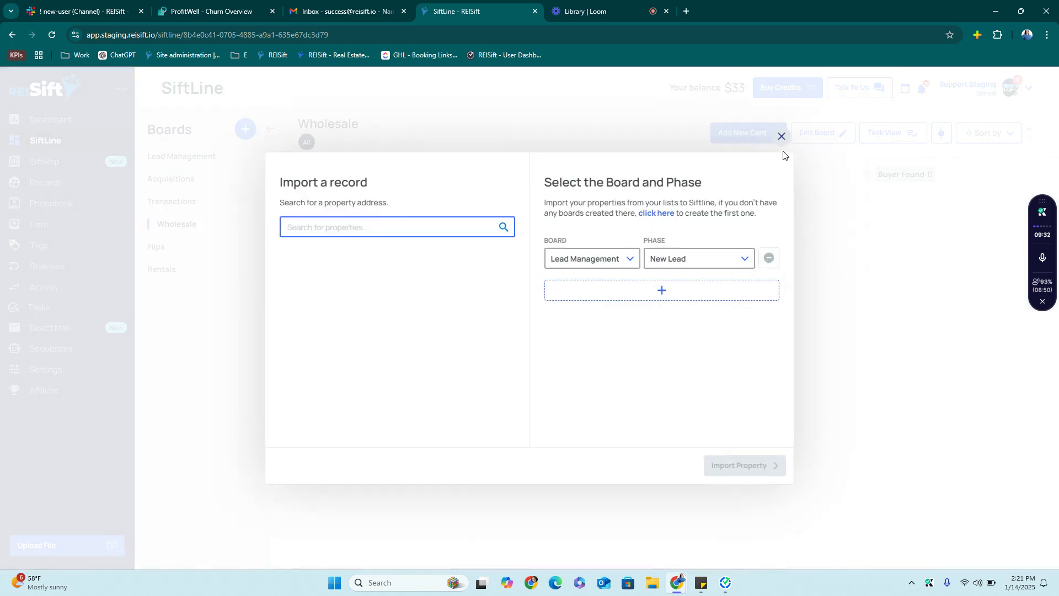
pyautogui.click(781, 137)
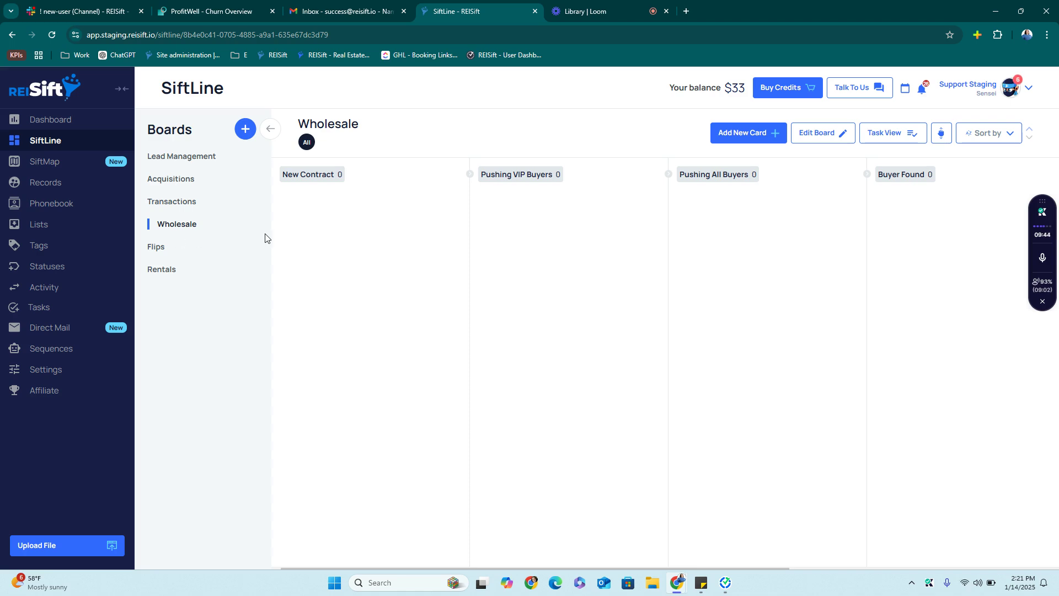
pyautogui.click(610, 9)
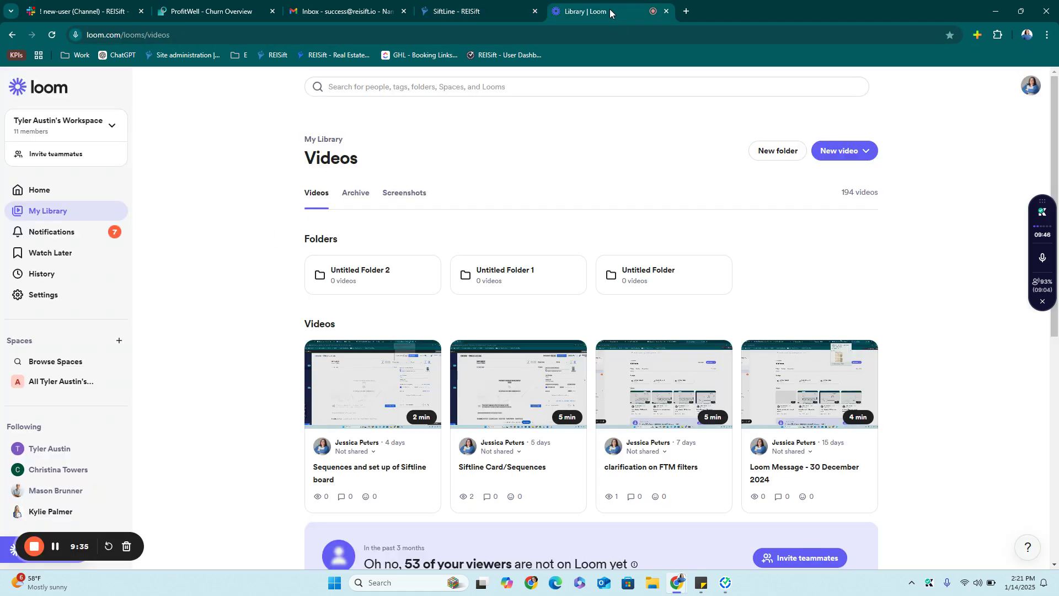